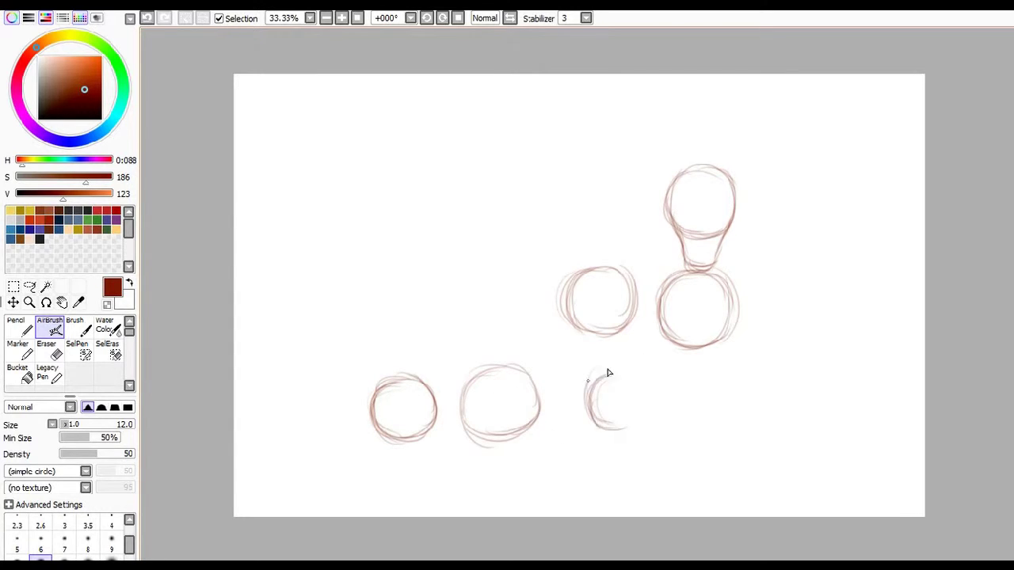
# Rough out the standing canine's body around the guide circles and adjust the lasso-selected figure's proportions with Free Deform
pyautogui.moveTo(681, 253)
pyautogui.mouseDown()
pyautogui.moveTo(747, 294)
pyautogui.moveTo(661, 326)
pyautogui.moveTo(678, 279)
pyautogui.moveTo(776, 306)
pyautogui.moveTo(781, 154)
pyautogui.moveTo(781, 335)
pyautogui.mouseUp()
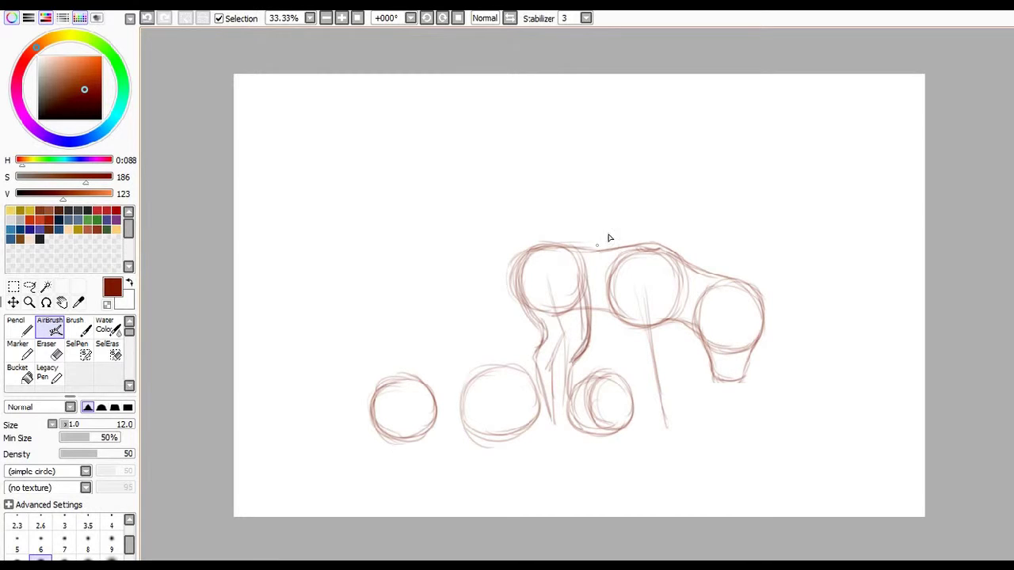
pyautogui.click(29, 287)
pyautogui.moveTo(507, 340)
pyautogui.mouseDown()
pyautogui.moveTo(586, 192)
pyautogui.moveTo(748, 416)
pyautogui.moveTo(514, 364)
pyautogui.mouseUp()
pyautogui.hotkey('ctrl', 't')
pyautogui.moveTo(761, 405); pyautogui.dragTo(793, 434)
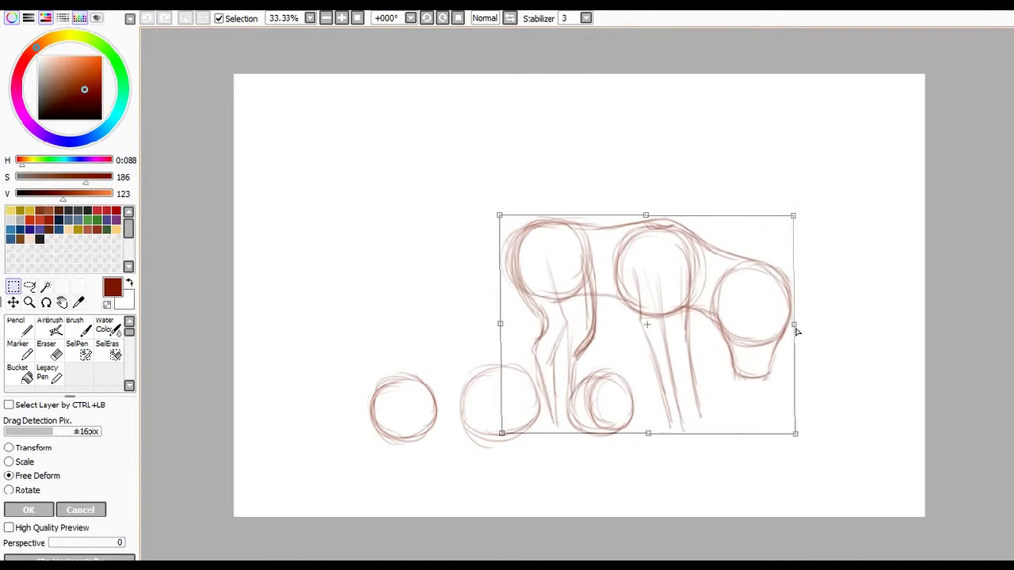
pyautogui.moveTo(761, 214)
pyautogui.mouseDown()
pyautogui.moveTo(784, 209)
pyautogui.moveTo(791, 225)
pyautogui.mouseUp()
pyautogui.moveTo(793, 441); pyautogui.dragTo(780, 436)
pyautogui.moveTo(501, 216); pyautogui.dragTo(533, 234)
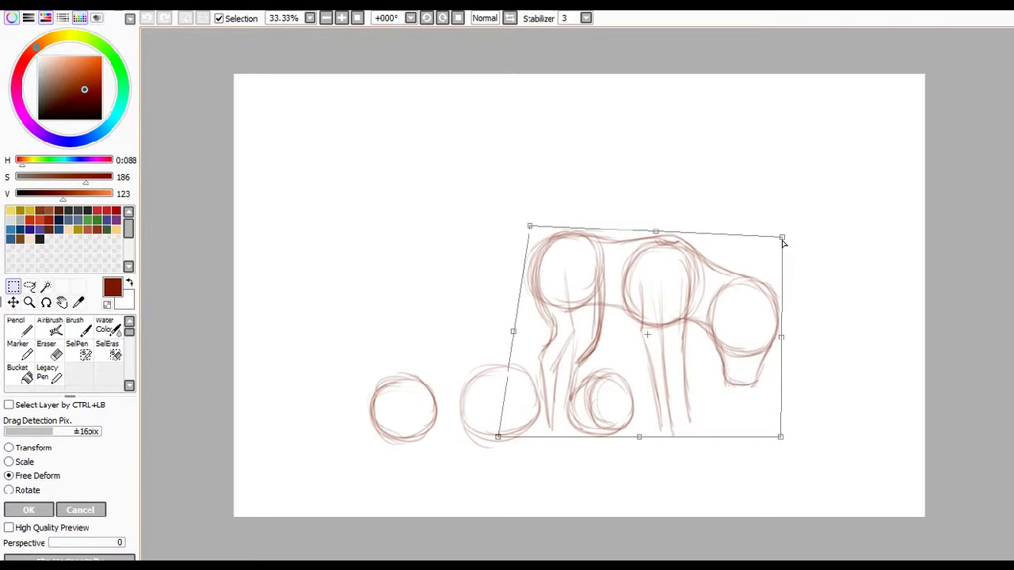
pyautogui.click(38, 514)
pyautogui.hotkey('ctrl', 'd')
pyautogui.press('v')
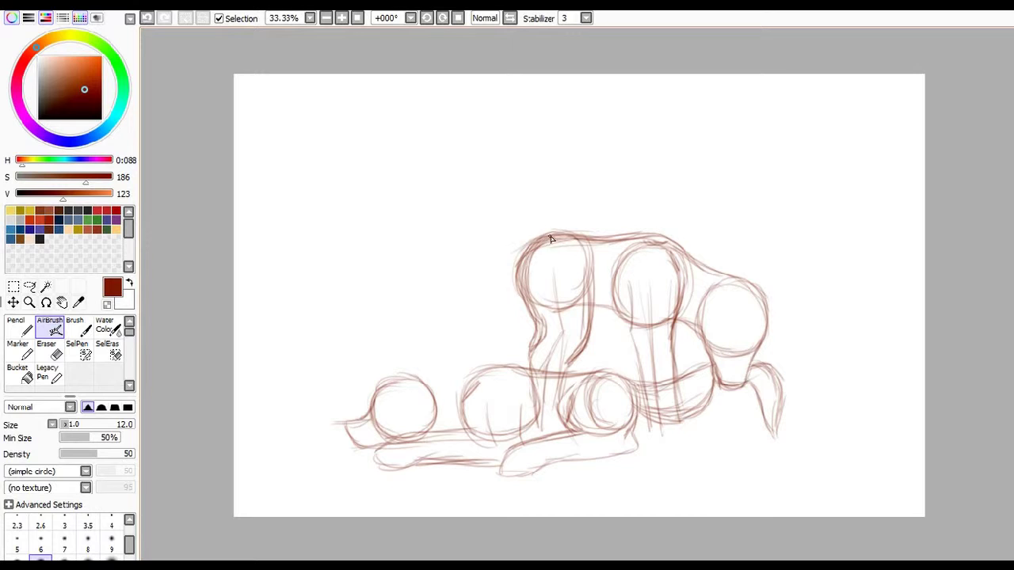
# Erase the standing canine's raised tail and sketch a tail hanging down behind its hind legs with the AirBrush
pyautogui.press('e')
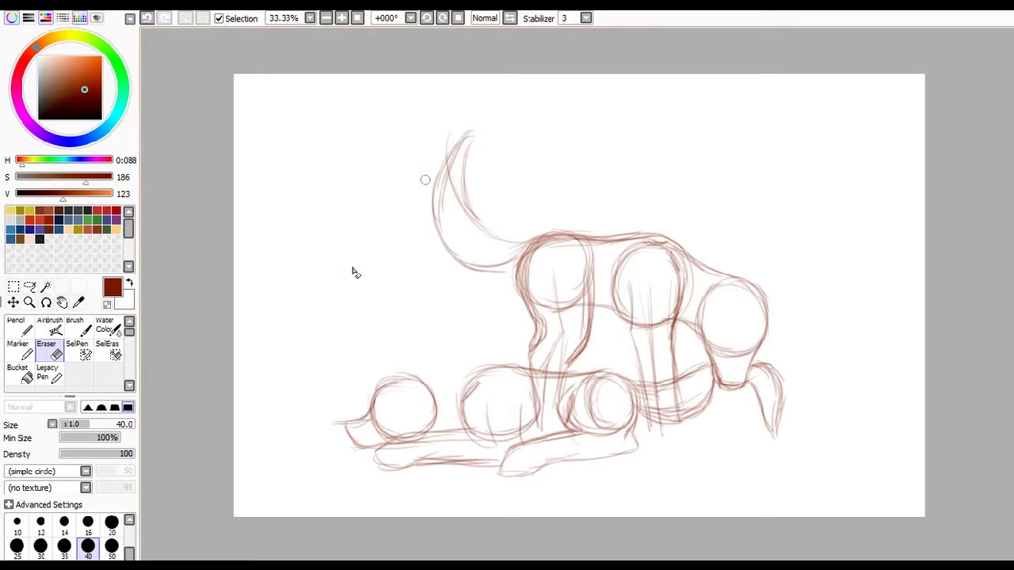
pyautogui.moveTo(448, 154); pyautogui.dragTo(511, 227)
pyautogui.press('a')
pyautogui.press('e')
pyautogui.moveTo(499, 261)
pyautogui.mouseDown()
pyautogui.moveTo(464, 356)
pyautogui.moveTo(475, 358)
pyautogui.mouseUp()
pyautogui.press('a')
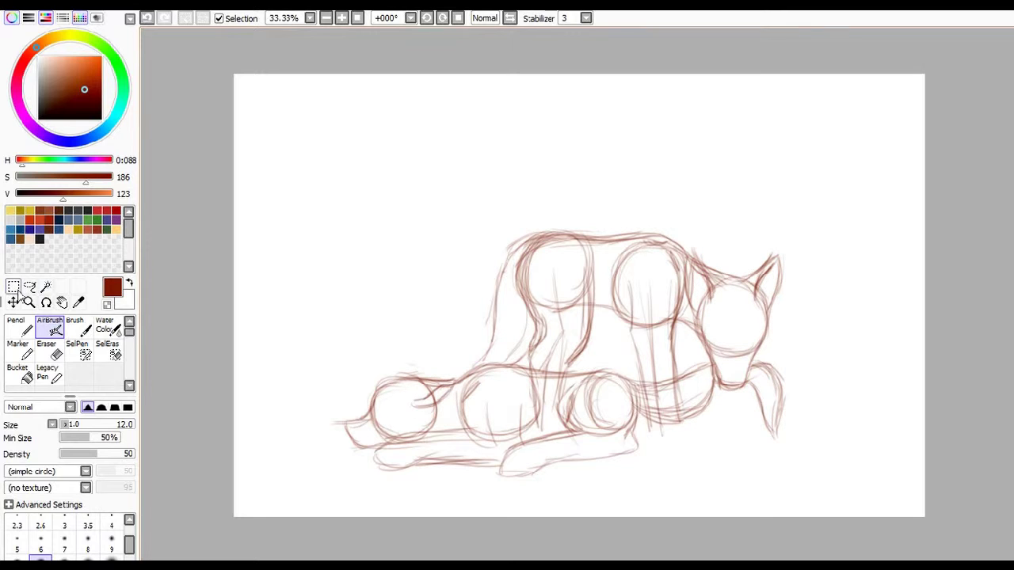
# Lasso the standing canine's head and ears, and shrink them slightly with Free Deform
pyautogui.click(29, 286)
pyautogui.moveTo(722, 255); pyautogui.dragTo(699, 345)
pyautogui.hotkey('ctrl', 't')
pyautogui.moveTo(786, 312)
pyautogui.mouseDown()
pyautogui.moveTo(722, 255)
pyautogui.moveTo(807, 331)
pyautogui.mouseUp()
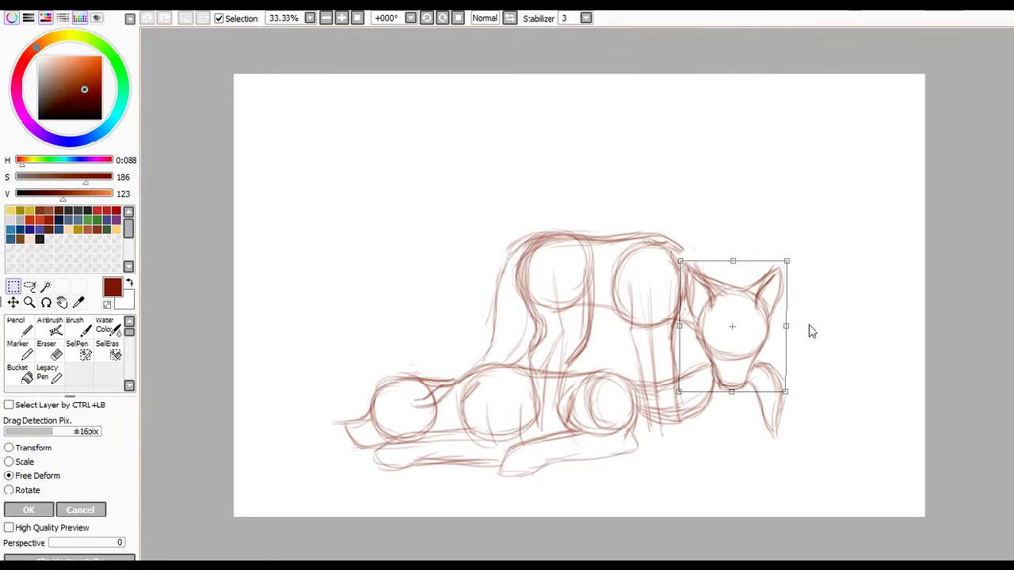
pyautogui.press('Return')
pyautogui.press('v')
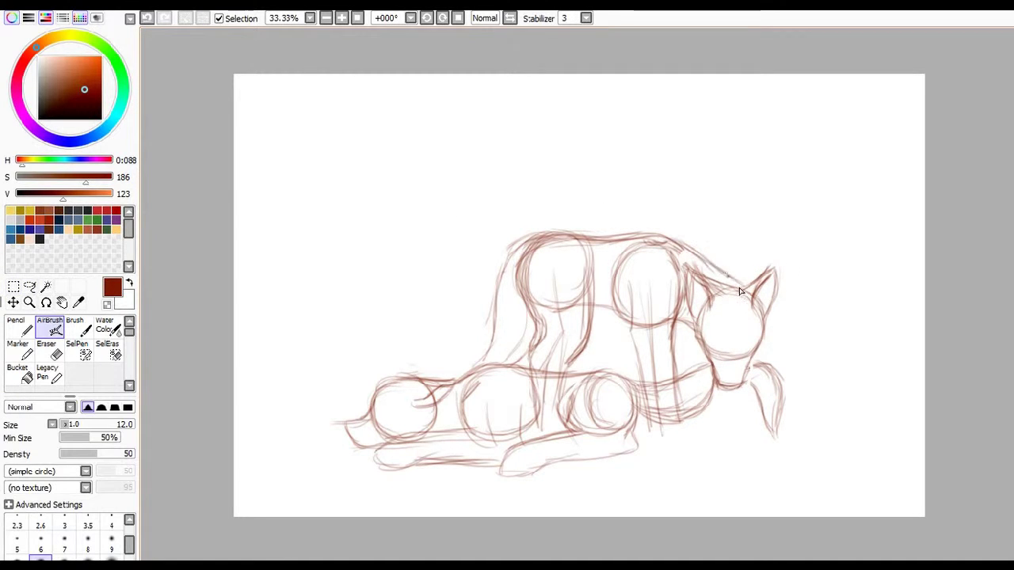
# Sketch the face guidelines, eyes and nose on the standing canine's head
pyautogui.moveTo(237, 349); pyautogui.dragTo(246, 342)
pyautogui.moveTo(493, 317); pyautogui.dragTo(491, 226)
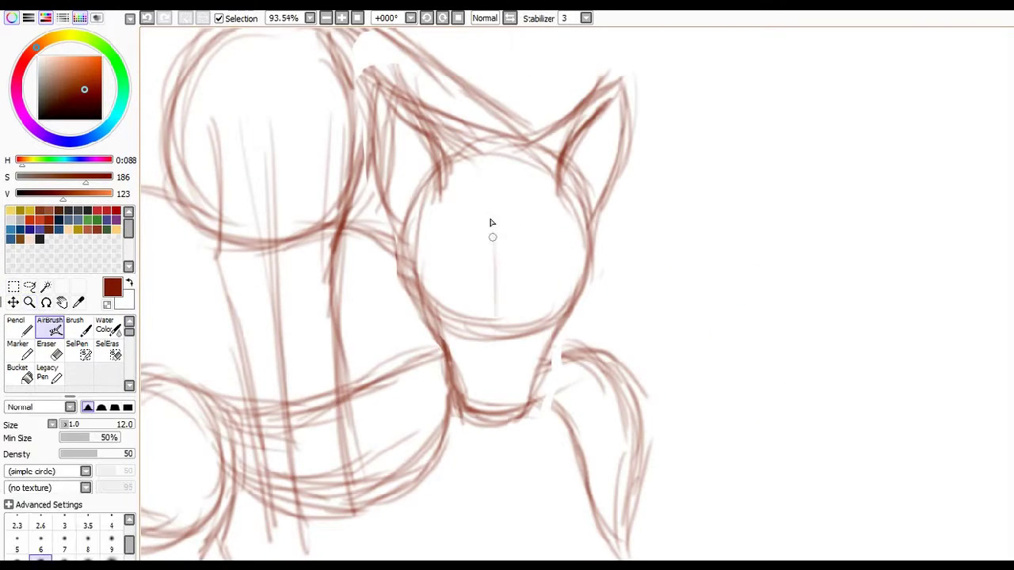
pyautogui.moveTo(428, 295); pyautogui.dragTo(519, 280)
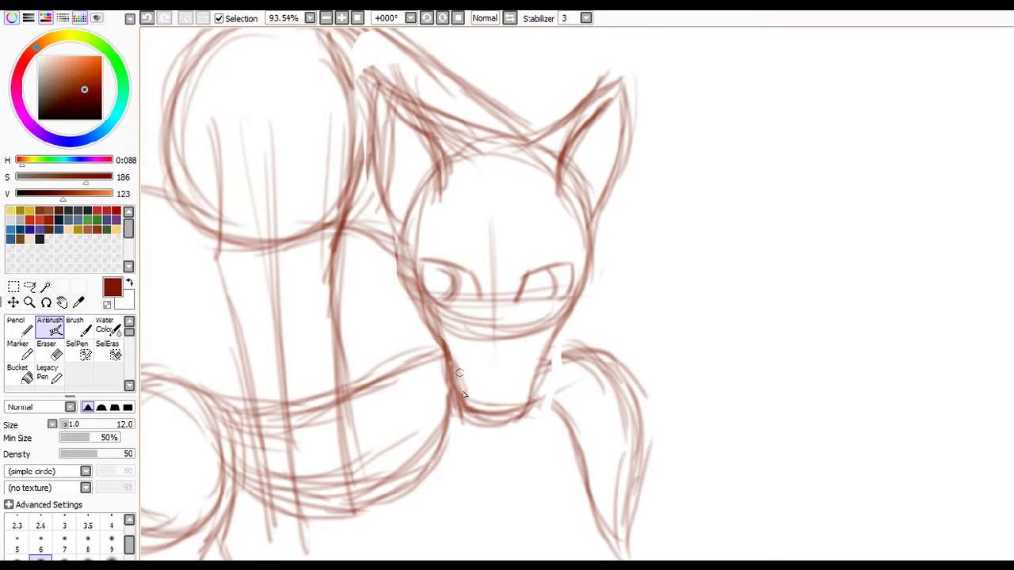
pyautogui.hscroll(-10, 592, 378)
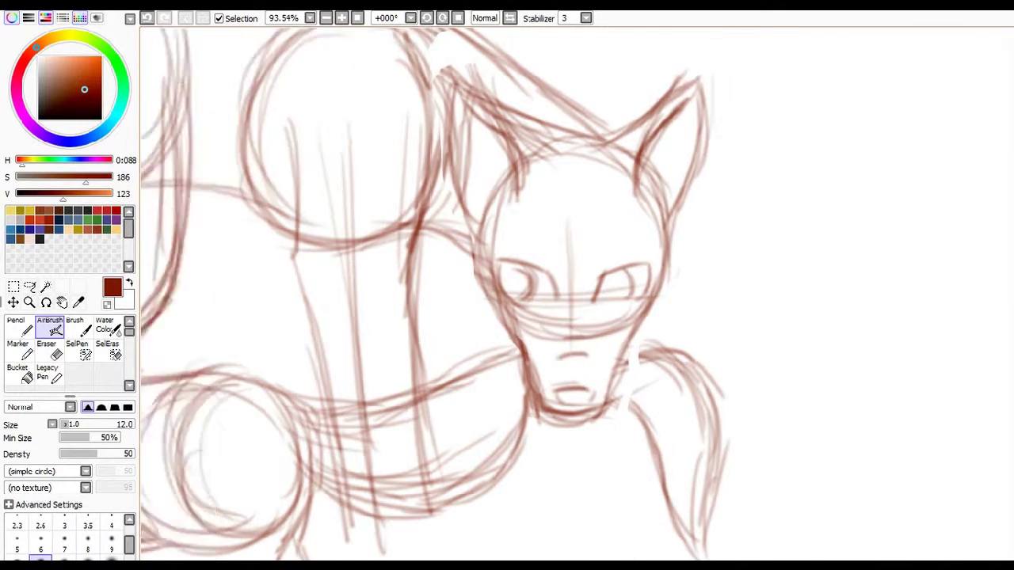
# Sketch the lying canine's closed eye, muzzle and forehead fur contours
pyautogui.moveTo(382, 372); pyautogui.dragTo(440, 455)
pyautogui.press('e')
pyautogui.press('a')
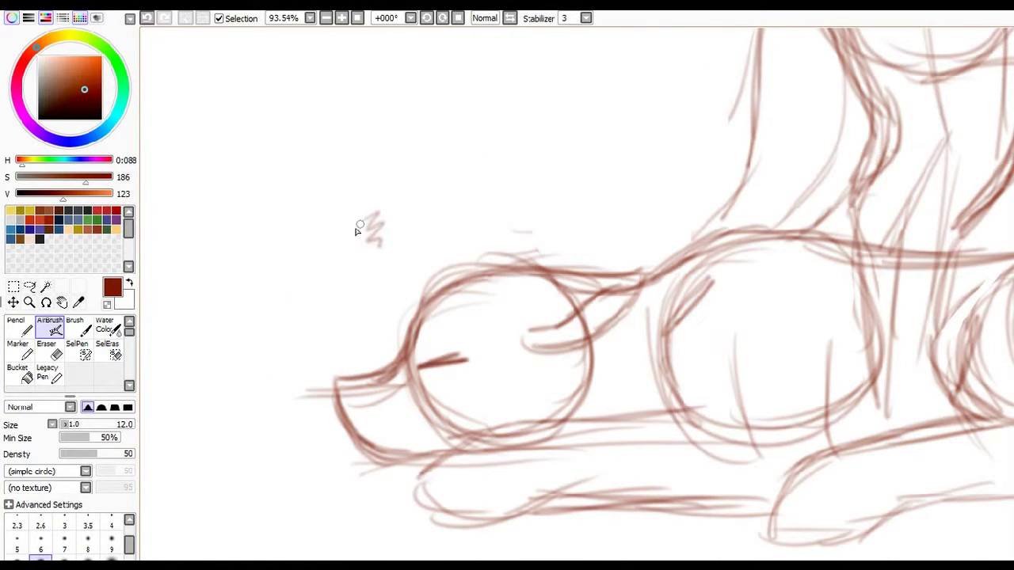
pyautogui.moveTo(457, 270); pyautogui.dragTo(377, 360)
pyautogui.moveTo(337, 421); pyautogui.dragTo(295, 463)
pyautogui.moveTo(499, 270); pyautogui.dragTo(369, 366)
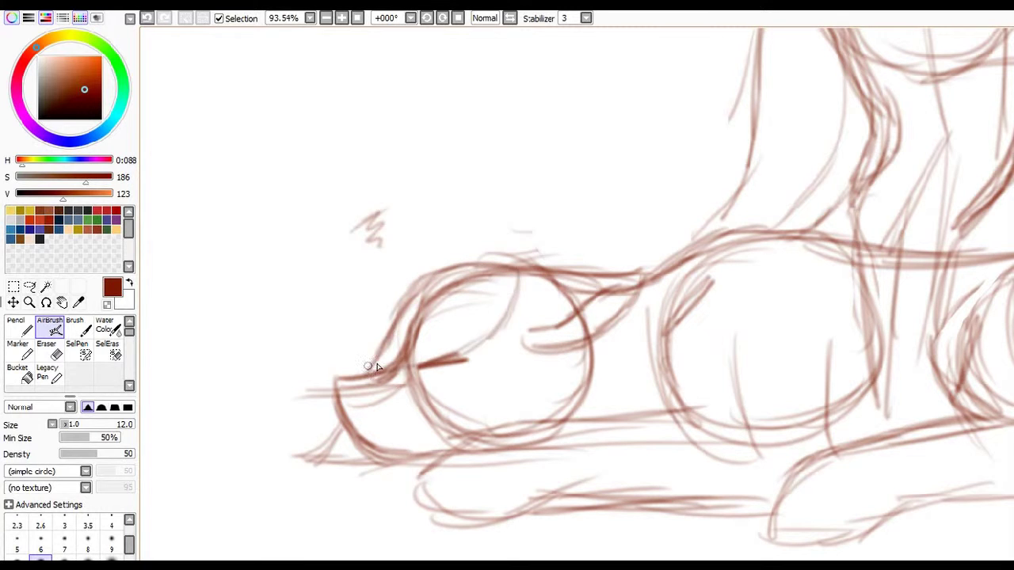
# Refine the sketched body and leg lines, and add a front paw to the standing canine
pyautogui.hscroll(10, 992, 341)
pyautogui.moveTo(554, 159); pyautogui.dragTo(505, 307)
pyautogui.moveTo(507, 241); pyautogui.dragTo(440, 392)
pyautogui.moveTo(505, 87); pyautogui.dragTo(404, 131)
pyautogui.moveTo(416, 127); pyautogui.dragTo(374, 273)
pyautogui.moveTo(443, 222); pyautogui.dragTo(373, 394)
pyautogui.hscroll(-8, 396, 317)
pyautogui.hscroll(8, 555, 293)
pyautogui.scroll(-5, 554, 293)
pyautogui.moveTo(451, 159); pyautogui.dragTo(479, 340)
pyautogui.moveTo(404, 388); pyautogui.dragTo(505, 407)
pyautogui.moveTo(491, 333); pyautogui.dragTo(523, 392)
pyautogui.moveTo(523, 393)
pyautogui.mouseDown()
pyautogui.moveTo(413, 405)
pyautogui.moveTo(523, 394)
pyautogui.moveTo(392, 192)
pyautogui.mouseUp()
pyautogui.moveTo(452, 114); pyautogui.dragTo(446, 219)
pyautogui.moveTo(491, 141); pyautogui.dragTo(424, 216)
# Select the whole sketch and enlarge it with Free Deform to fill more of the canvas
pyautogui.moveTo(45, 302); pyautogui.dragTo(76, 311)
pyautogui.keyDown('ctrl'); pyautogui.keyDown('alt'); pyautogui.click(525, 494); pyautogui.keyUp('alt'); pyautogui.keyUp('ctrl')
pyautogui.press('Home')
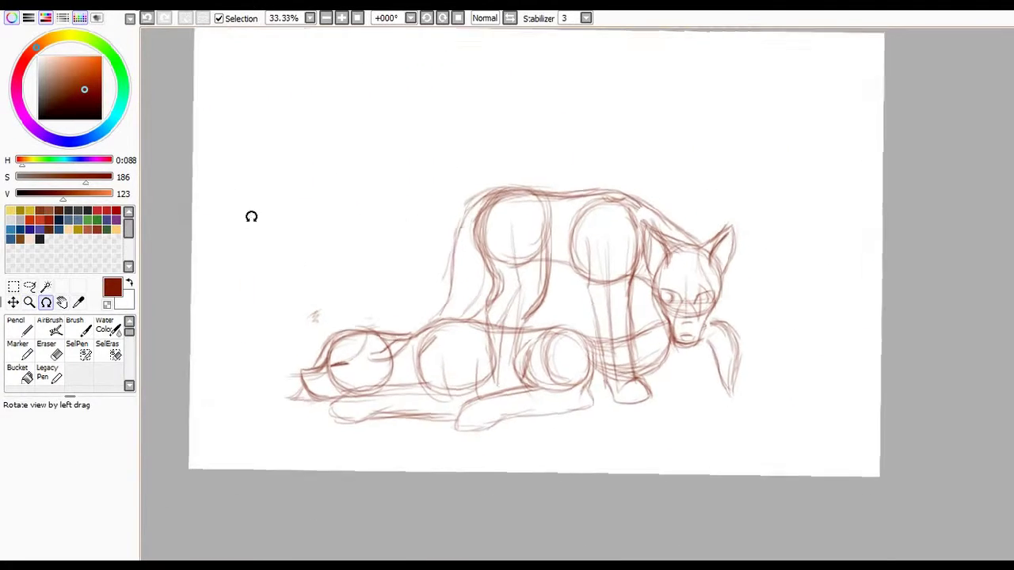
pyautogui.hotkey('ctrl', 'a')
pyautogui.hotkey('ctrl', 't')
pyautogui.moveTo(753, 262); pyautogui.dragTo(816, 252)
pyautogui.scroll(1, 695, 283)
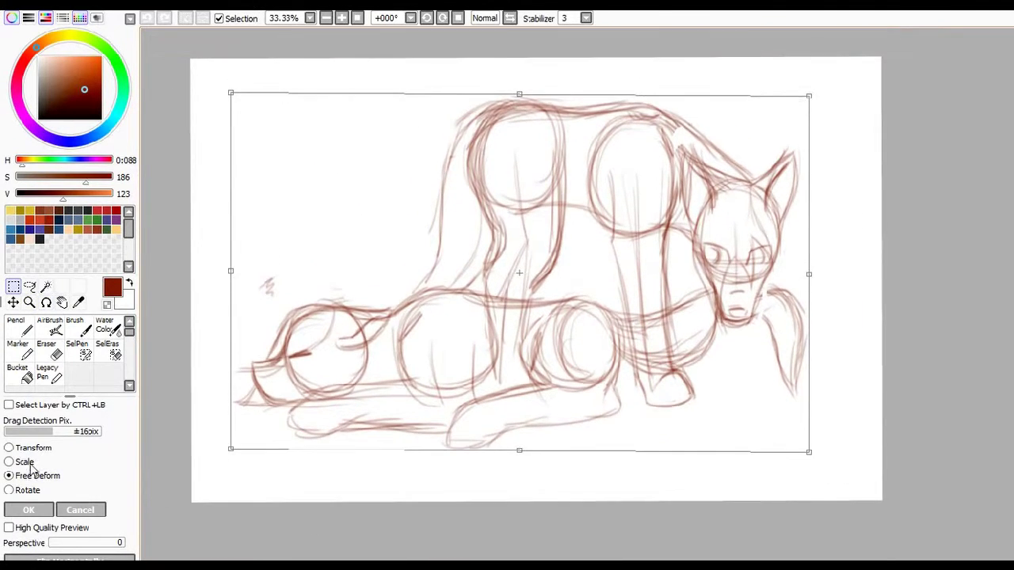
pyautogui.press('Return')
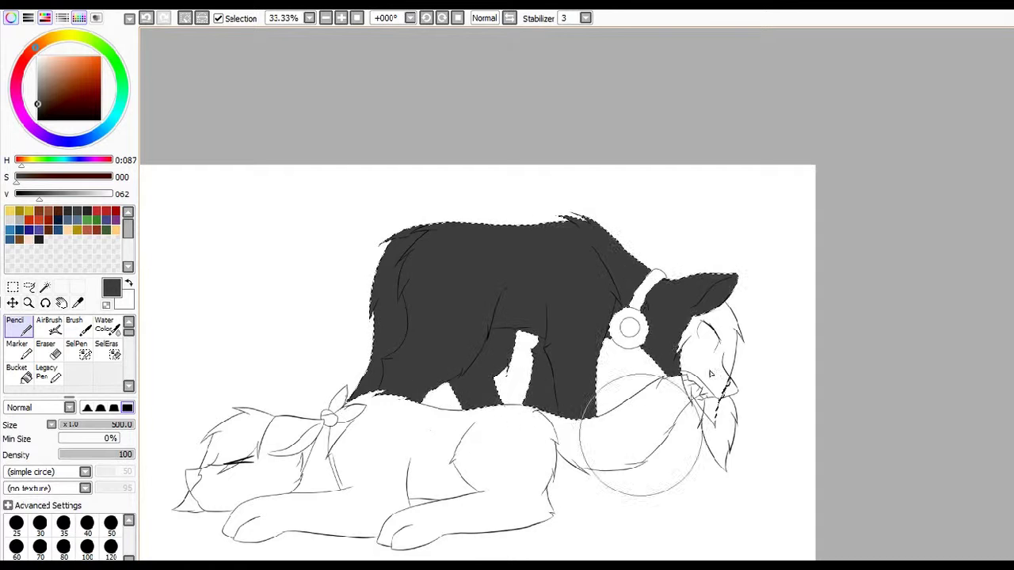
# Paint the upper tip of the standing canine's ear near-black with the Pencil
pyautogui.click(28, 302)
pyautogui.click(340, 265)
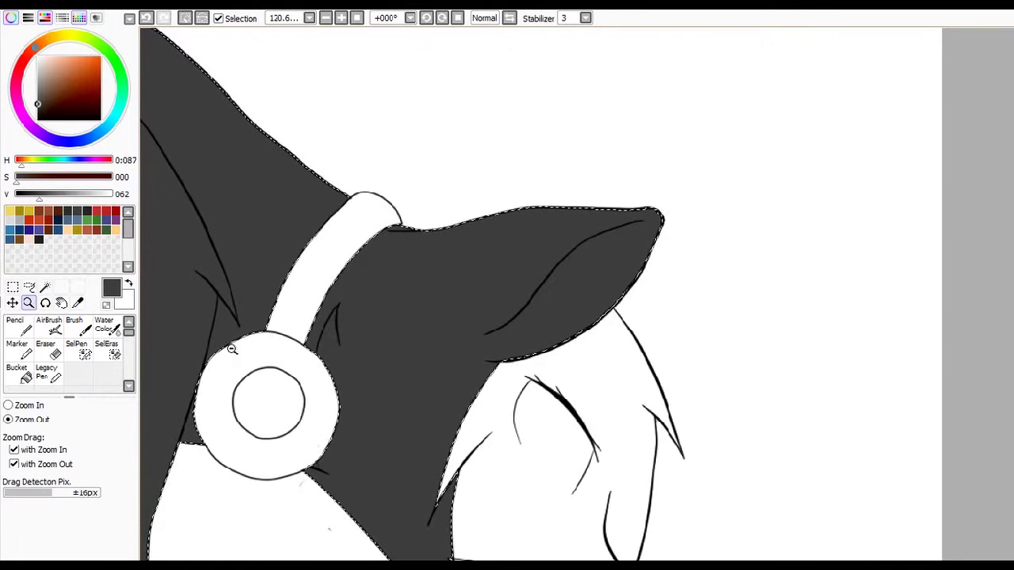
pyautogui.click(89, 208)
pyautogui.click(16, 325)
pyautogui.moveTo(414, 242); pyautogui.dragTo(460, 256)
pyautogui.hotkey('ctrl', 'z')
pyautogui.moveTo(536, 210)
pyautogui.mouseDown()
pyautogui.moveTo(556, 249)
pyautogui.moveTo(565, 208)
pyautogui.moveTo(484, 306)
pyautogui.mouseUp()
# Fill the standing canine's inner ear with blue, keeping the upper tip near-black
pyautogui.click(10, 230)
pyautogui.moveTo(617, 261)
pyautogui.mouseDown()
pyautogui.moveTo(538, 324)
pyautogui.moveTo(492, 340)
pyautogui.moveTo(606, 253)
pyautogui.mouseUp()
pyautogui.keyDown('alt'); pyautogui.click(554, 220); pyautogui.keyUp('alt')
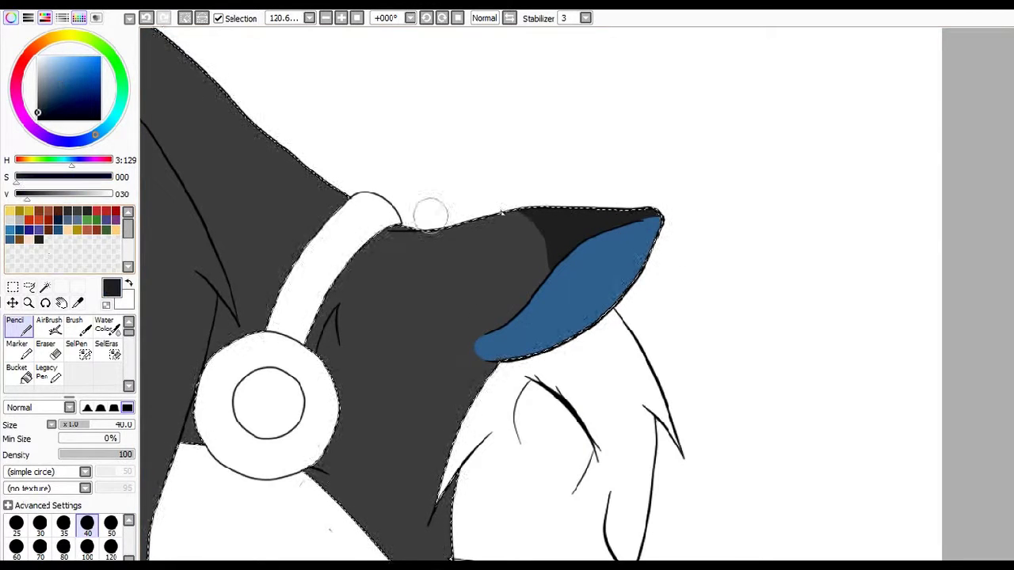
# Soften the base of the blue inner ear and the edge of the dark ear tip into the grey fur
pyautogui.hscroll(-2, 744, 544)
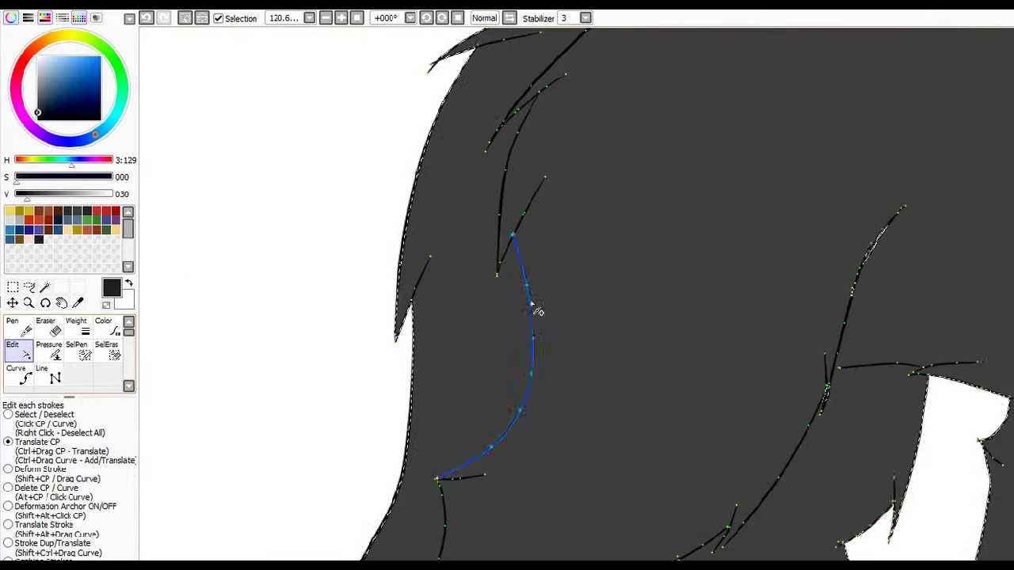
pyautogui.hotkey('ctrl', 'space')
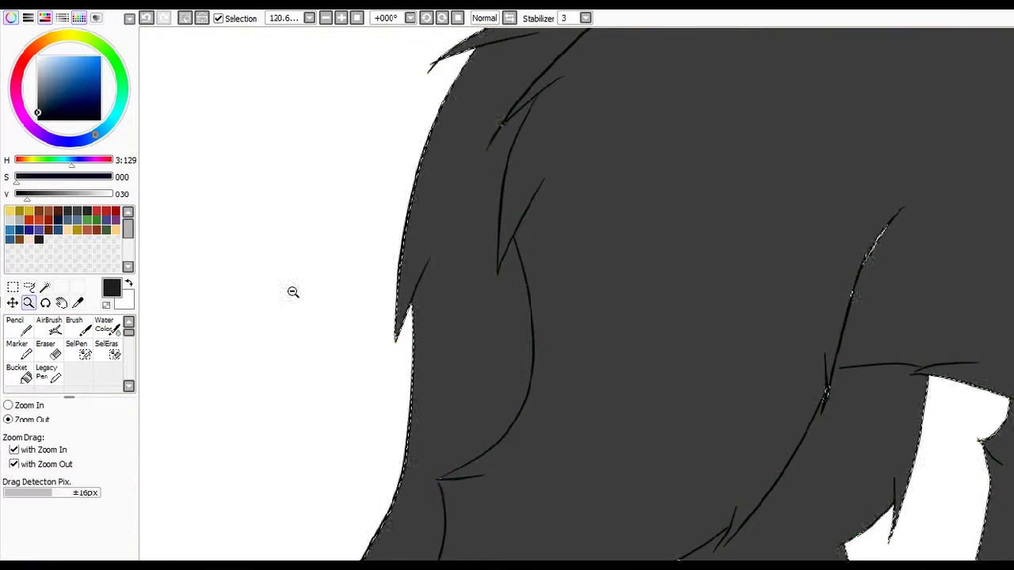
pyautogui.click(292, 291)
pyautogui.hscroll(1, 554, 316)
pyautogui.moveTo(720, 206); pyautogui.dragTo(895, 317)
pyautogui.press('n')
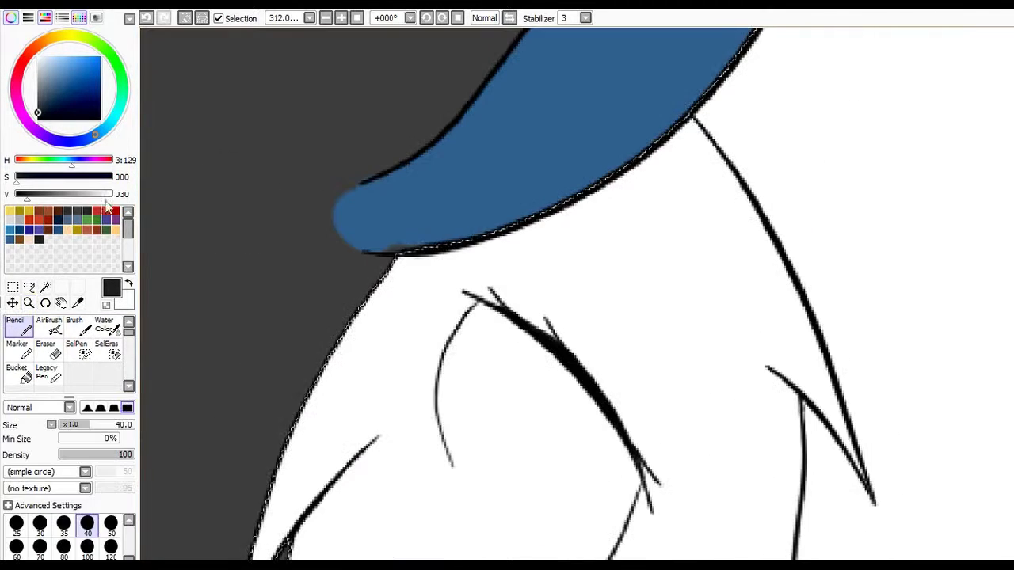
pyautogui.moveTo(312, 199)
pyautogui.mouseDown()
pyautogui.moveTo(316, 238)
pyautogui.moveTo(380, 240)
pyautogui.mouseUp()
pyautogui.keyDown('alt'); pyautogui.click(444, 182); pyautogui.keyUp('alt')
pyautogui.click(87, 522)
pyautogui.press('b')
pyautogui.scroll(4, 765, 262)
pyautogui.moveTo(487, 175)
pyautogui.mouseDown()
pyautogui.moveTo(525, 217)
pyautogui.moveTo(498, 206)
pyautogui.moveTo(461, 159)
pyautogui.mouseUp()
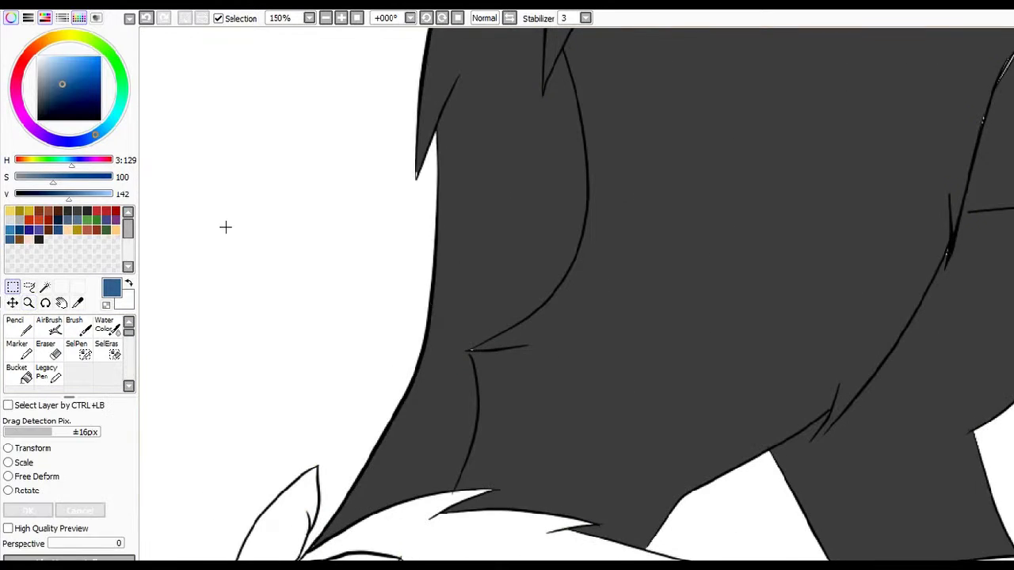
# Try painting blue fur streaks on the lower end of the standing canine's tail with the size 16 Pencil
pyautogui.click(505, 271)
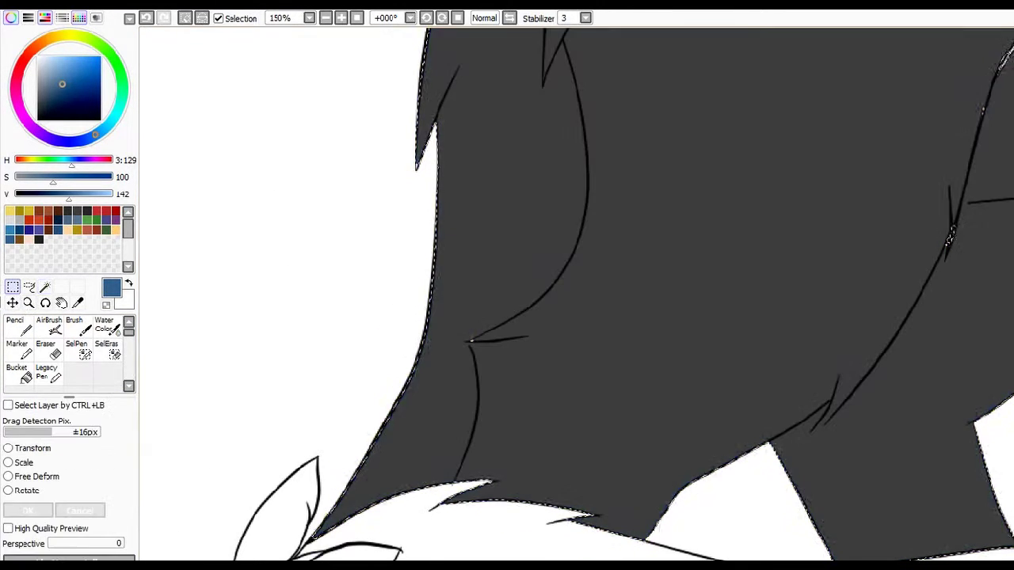
pyautogui.press('n')
pyautogui.moveTo(383, 435); pyautogui.dragTo(443, 313)
pyautogui.moveTo(428, 432); pyautogui.dragTo(463, 369)
pyautogui.moveTo(447, 451)
pyautogui.mouseDown()
pyautogui.moveTo(476, 396)
pyautogui.moveTo(452, 452)
pyautogui.mouseUp()
pyautogui.moveTo(443, 372)
pyautogui.mouseDown()
pyautogui.moveTo(396, 494)
pyautogui.moveTo(460, 395)
pyautogui.moveTo(441, 470)
pyautogui.mouseUp()
# Paint near-black fur spikes across the upper tail and along its inner edge with the size 16 Pencil
pyautogui.keyDown('alt'); pyautogui.click(512, 358); pyautogui.keyUp('alt')
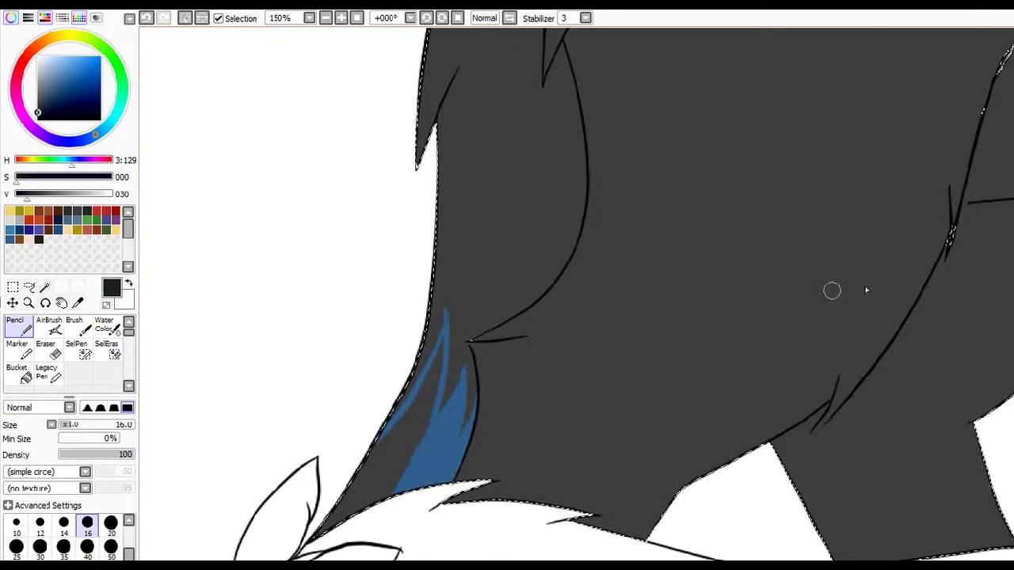
pyautogui.scroll(5, 511, 358)
pyautogui.moveTo(491, 233); pyautogui.dragTo(485, 285)
pyautogui.moveTo(507, 174); pyautogui.dragTo(484, 317)
pyautogui.moveTo(526, 204); pyautogui.dragTo(535, 252)
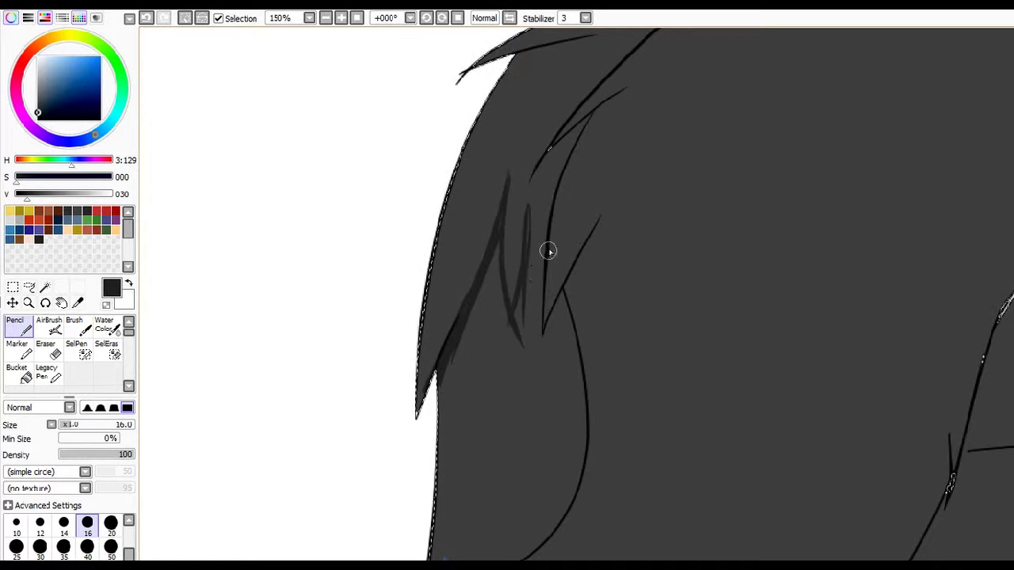
pyautogui.moveTo(523, 321); pyautogui.dragTo(543, 262)
pyautogui.scroll(-3, 543, 262)
pyautogui.moveTo(559, 217)
pyautogui.mouseDown()
pyautogui.moveTo(575, 347)
pyautogui.moveTo(546, 395)
pyautogui.moveTo(475, 440)
pyautogui.mouseUp()
pyautogui.moveTo(491, 115)
pyautogui.mouseDown()
pyautogui.moveTo(443, 281)
pyautogui.moveTo(522, 242)
pyautogui.mouseUp()
pyautogui.moveTo(529, 105)
pyautogui.mouseDown()
pyautogui.moveTo(556, 135)
pyautogui.moveTo(526, 187)
pyautogui.moveTo(530, 177)
pyautogui.moveTo(540, 217)
pyautogui.moveTo(541, 189)
pyautogui.mouseUp()
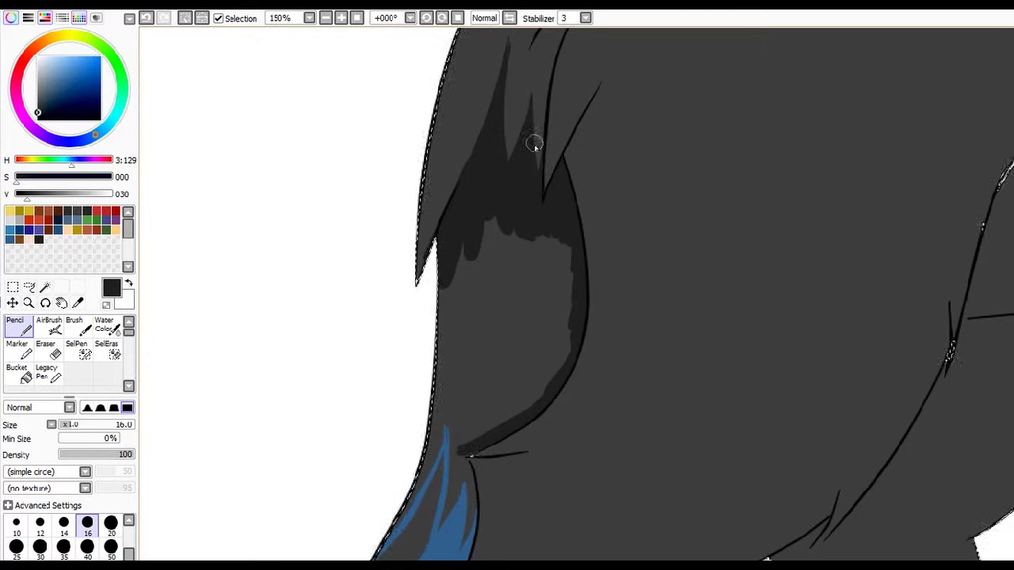
pyautogui.rightClick(528, 151)
# Fill the rest of the tail below the spikes with near-black at brush size 40, covering the blue streaks
pyautogui.scroll(-3, 889, 296)
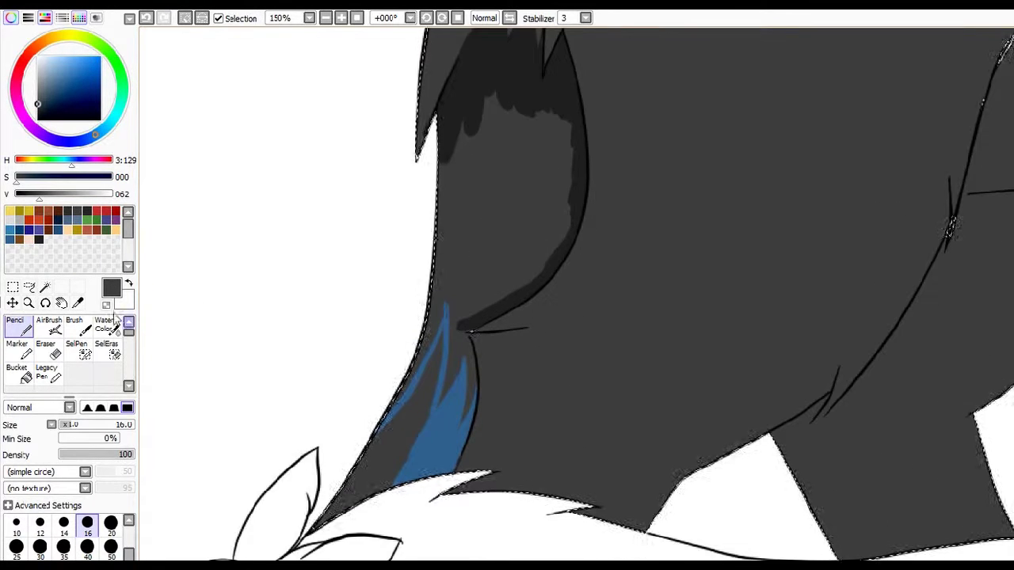
pyautogui.click(87, 546)
pyautogui.moveTo(459, 372)
pyautogui.mouseDown()
pyautogui.moveTo(452, 328)
pyautogui.moveTo(458, 423)
pyautogui.mouseUp()
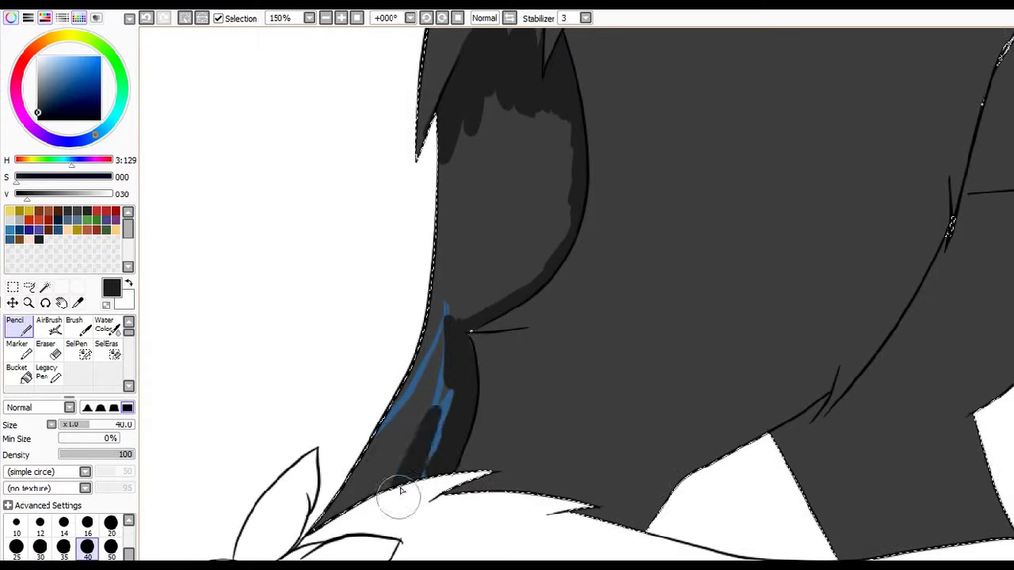
pyautogui.moveTo(491, 95)
pyautogui.mouseDown()
pyautogui.moveTo(554, 104)
pyautogui.moveTo(566, 204)
pyautogui.moveTo(516, 276)
pyautogui.moveTo(479, 382)
pyautogui.mouseUp()
# Paint a blue band with pointed fur streaks across the lower tail at brush size 16, trimming the tall streak with near-black
pyautogui.scroll(-2, 467, 316)
pyautogui.rightClick(452, 259)
pyautogui.press('[')
pyautogui.press('[')
pyautogui.press('[')
pyautogui.press('[')
pyautogui.press('[')
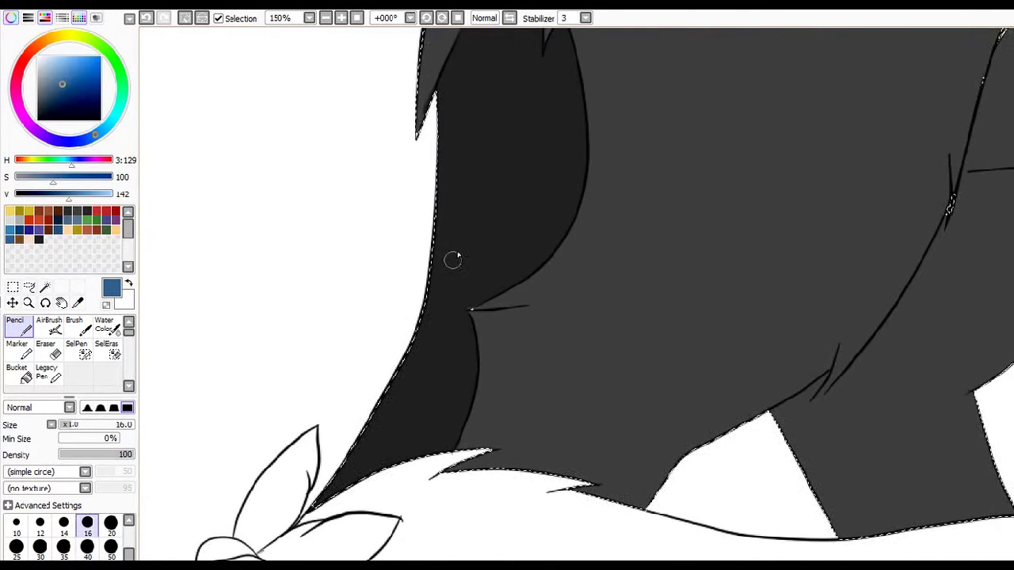
pyautogui.moveTo(470, 307); pyautogui.dragTo(509, 247)
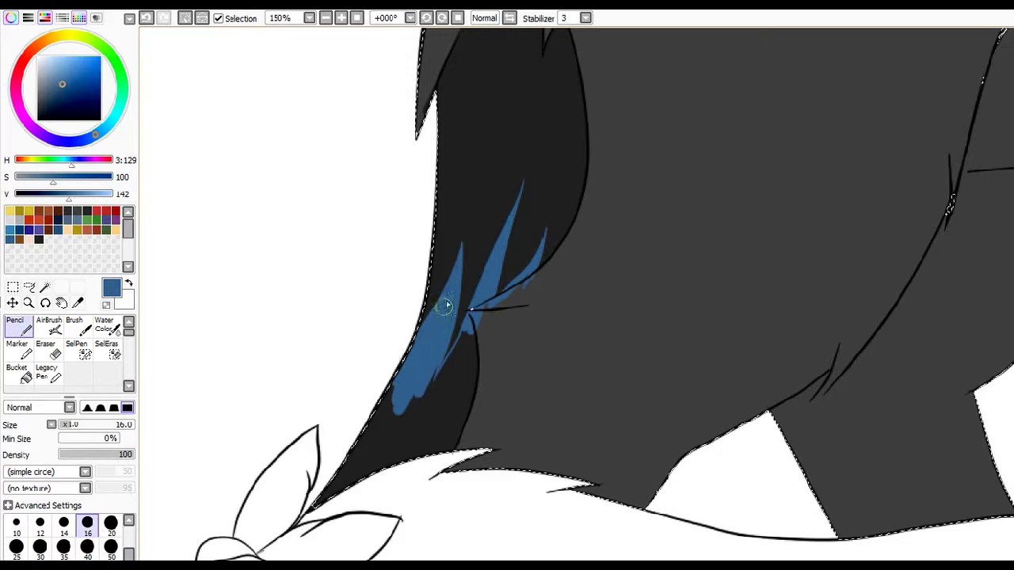
pyautogui.moveTo(407, 366); pyautogui.dragTo(449, 377)
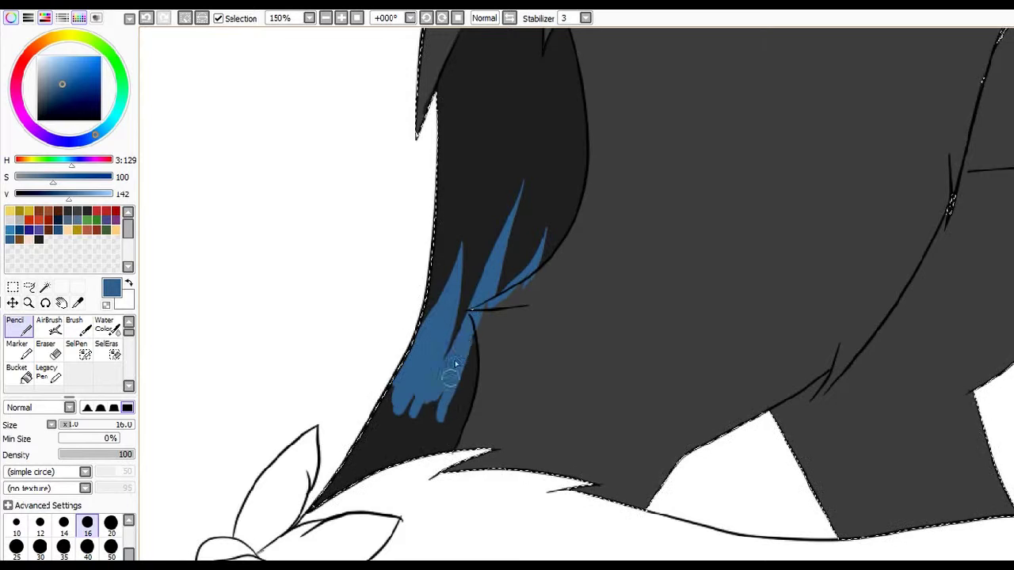
pyautogui.click(38, 239)
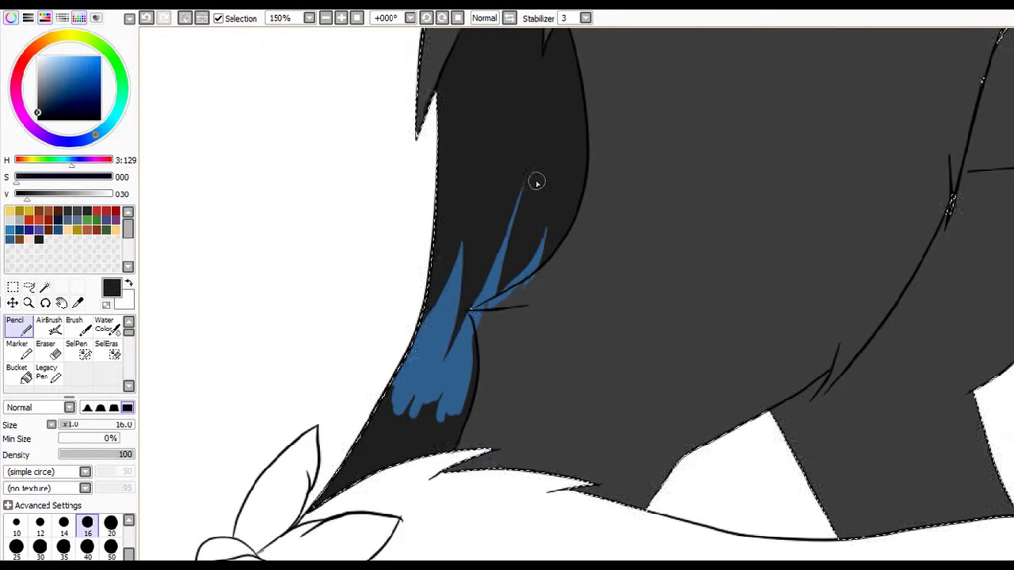
pyautogui.keyDown('alt'); pyautogui.click(508, 225); pyautogui.keyUp('alt')
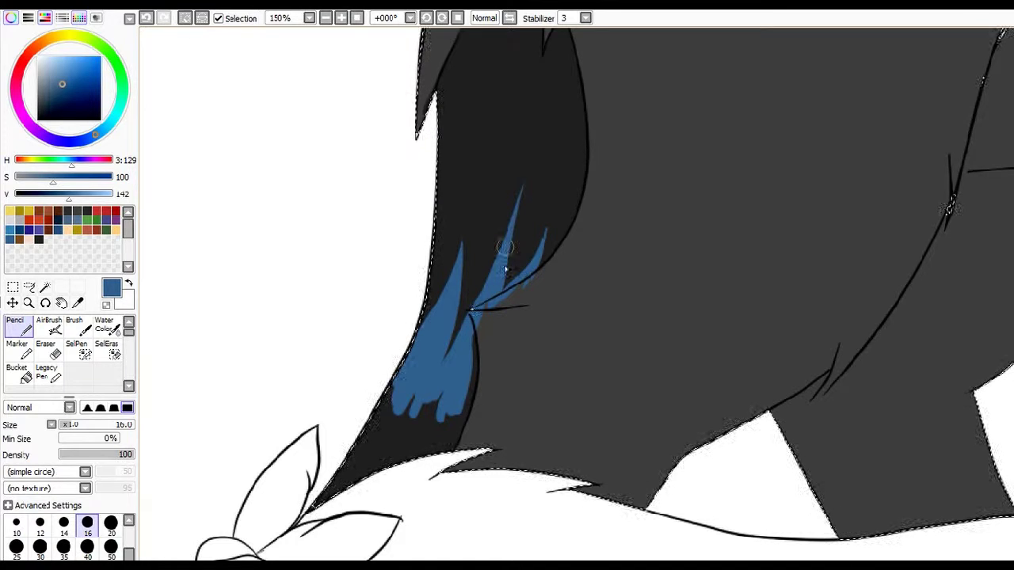
# Soften the inner edge of the standing canine's near-black ear tip into the dark grey fur with the Brush
pyautogui.keyDown('alt'); pyautogui.click(500, 390); pyautogui.keyUp('alt')
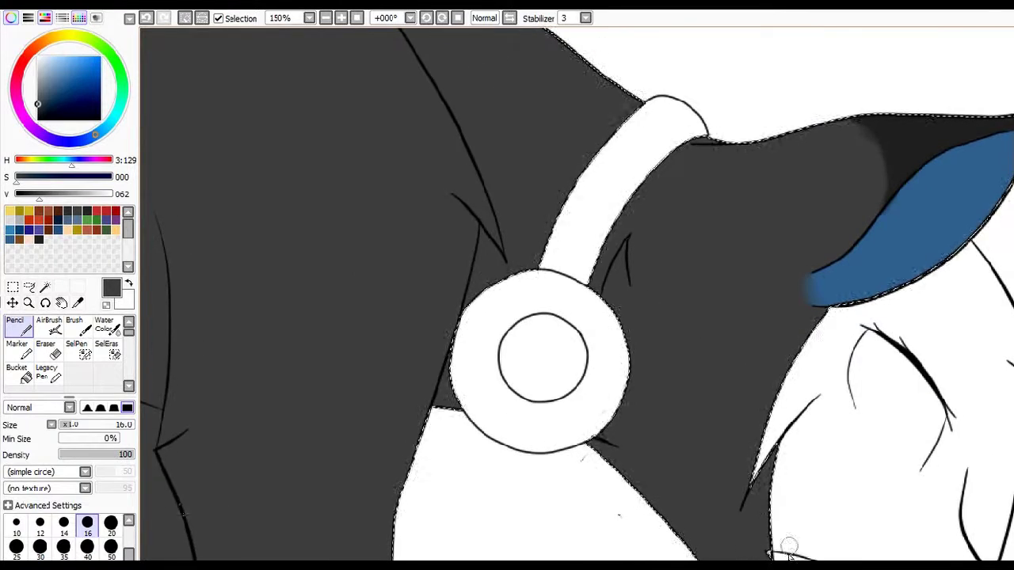
pyautogui.press('b')
pyautogui.moveTo(388, 133)
pyautogui.mouseDown()
pyautogui.moveTo(443, 181)
pyautogui.moveTo(443, 209)
pyautogui.mouseUp()
pyautogui.keyDown('alt'); pyautogui.click(440, 213); pyautogui.keyUp('alt')
pyautogui.press('n')
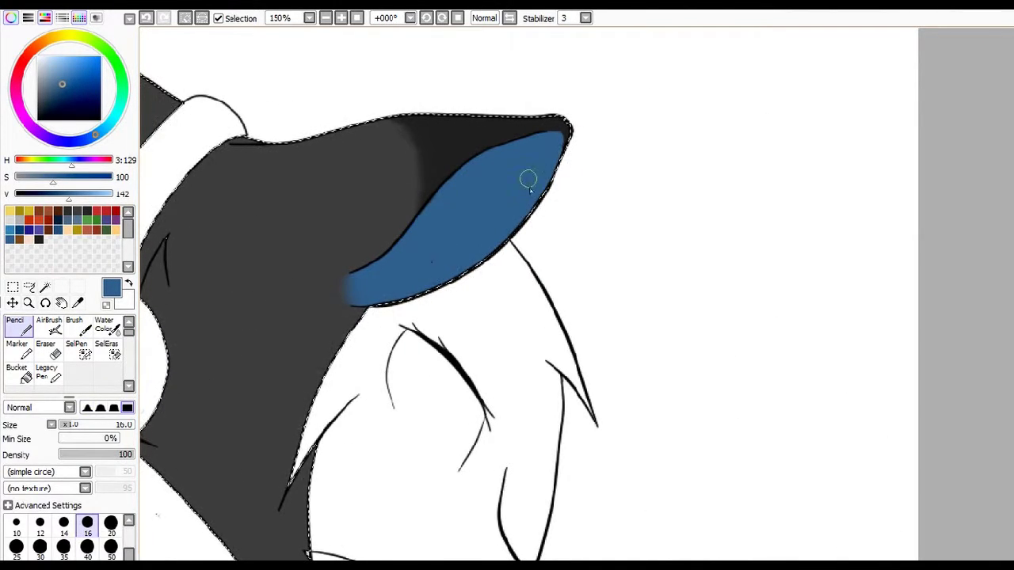
# Select the headphones on the standing canine and fill the headband with near-black using the Pencil
pyautogui.hotkey('ctrl', 'alt', 'space')
pyautogui.click(887, 330)
pyautogui.scroll(-3, 1003, 314)
pyautogui.click(1003, 314)
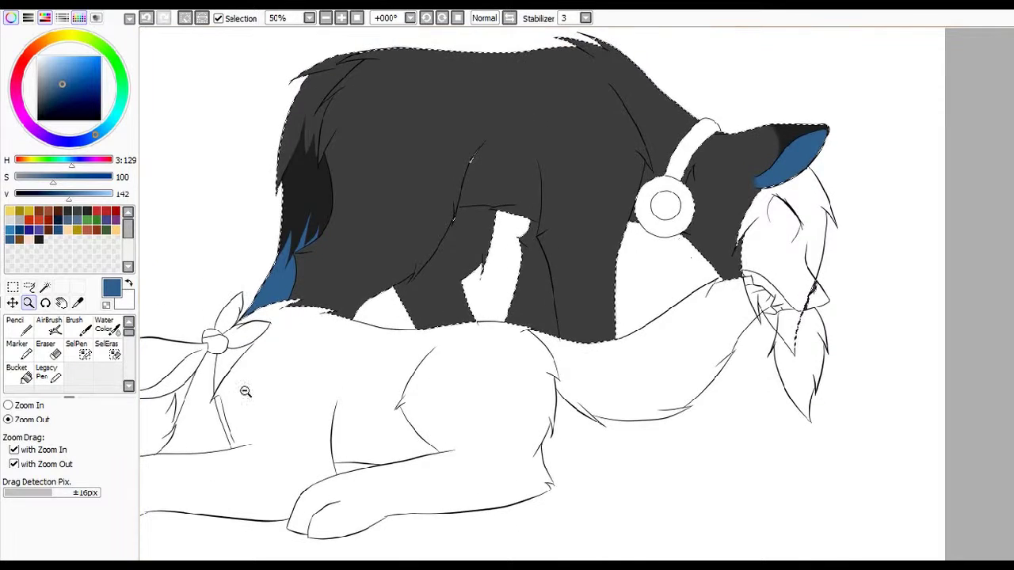
pyautogui.moveTo(688, 218); pyautogui.dragTo(552, 218)
pyautogui.keyDown('ctrl'); pyautogui.click(552, 218); pyautogui.keyUp('ctrl')
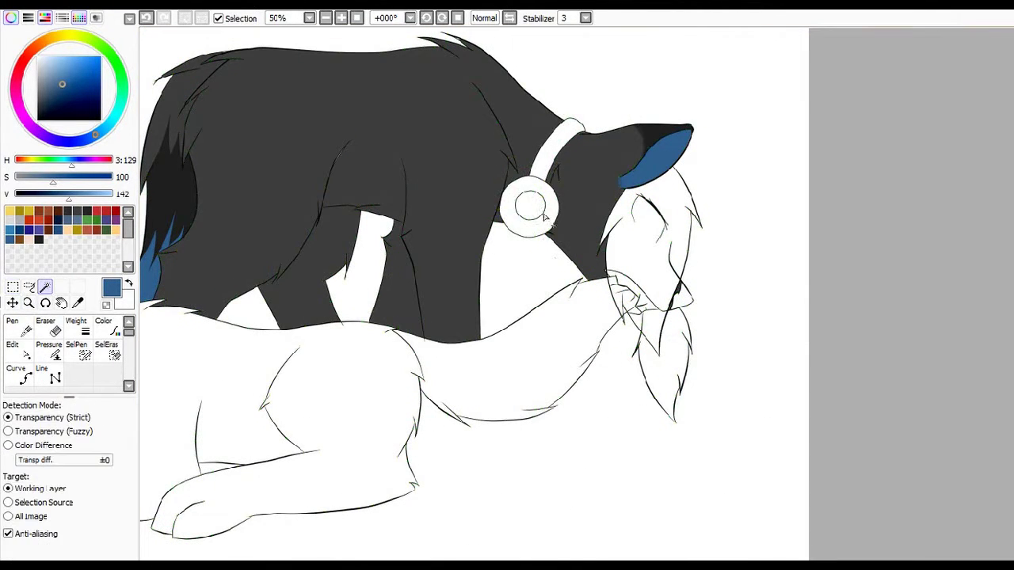
pyautogui.press('n')
pyautogui.moveTo(444, 99); pyautogui.dragTo(649, 267)
pyautogui.keyDown('alt'); pyautogui.click(555, 269); pyautogui.keyUp('alt')
pyautogui.moveTo(526, 261)
pyautogui.mouseDown()
pyautogui.moveTo(540, 274)
pyautogui.moveTo(633, 154)
pyautogui.mouseUp()
# Fill the headphone ear cup with a brighter blue at Pencil size 40
pyautogui.keyDown('alt'); pyautogui.click(872, 237); pyautogui.keyUp('alt')
pyautogui.moveTo(527, 313); pyautogui.dragTo(547, 325)
pyautogui.click(87, 546)
pyautogui.moveTo(475, 380)
pyautogui.mouseDown()
pyautogui.moveTo(491, 320)
pyautogui.moveTo(546, 396)
pyautogui.moveTo(475, 308)
pyautogui.moveTo(586, 333)
pyautogui.mouseUp()
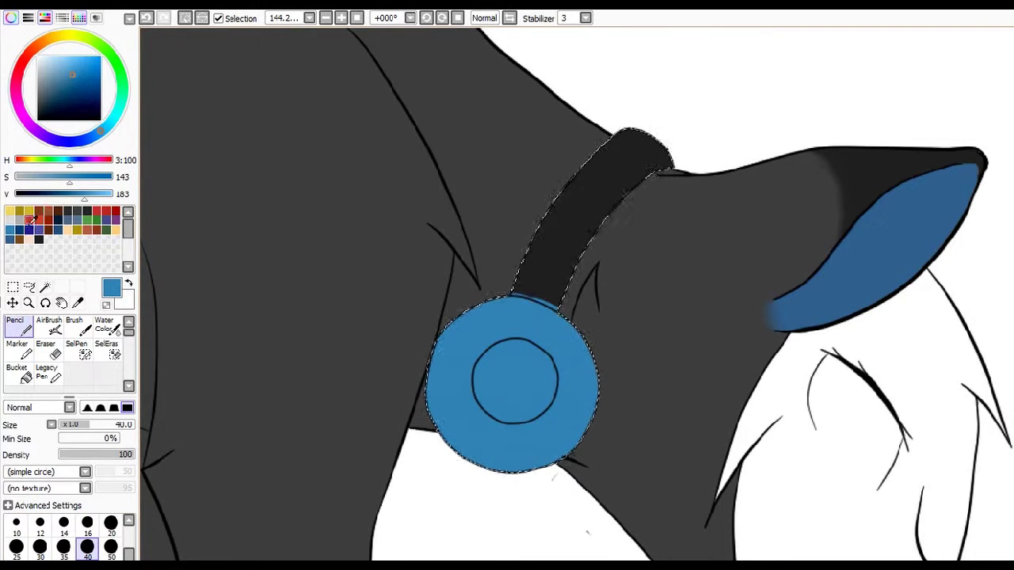
# Paint a thin near-black ring around the inside of the blue ear cup at Pencil size 16
pyautogui.click(88, 523)
pyautogui.keyDown('alt'); pyautogui.click(519, 290); pyautogui.keyUp('alt')
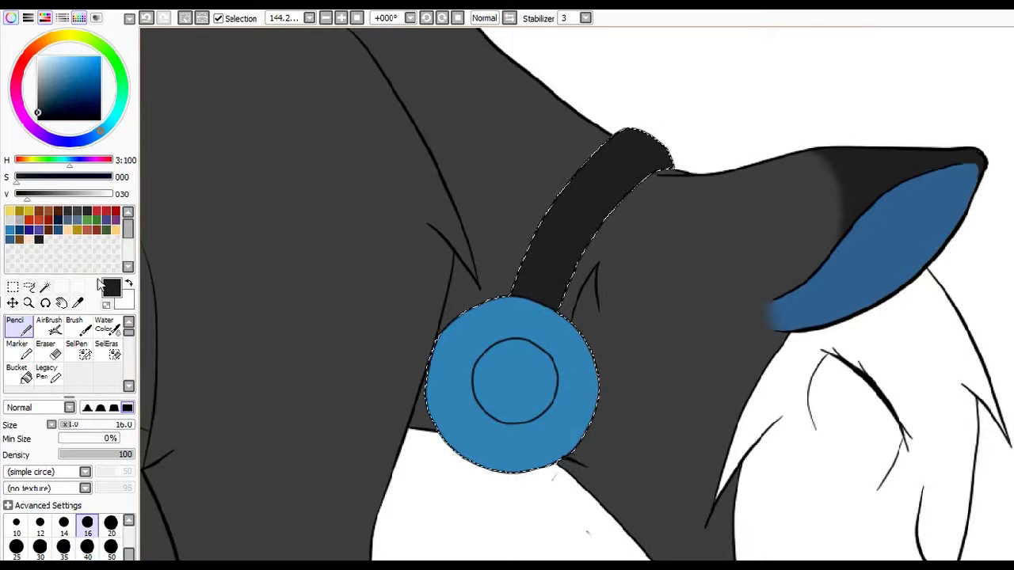
pyautogui.moveTo(487, 321)
pyautogui.mouseDown()
pyautogui.moveTo(458, 339)
pyautogui.moveTo(440, 388)
pyautogui.moveTo(546, 316)
pyautogui.moveTo(570, 353)
pyautogui.moveTo(566, 420)
pyautogui.moveTo(472, 438)
pyautogui.moveTo(443, 396)
pyautogui.mouseUp()
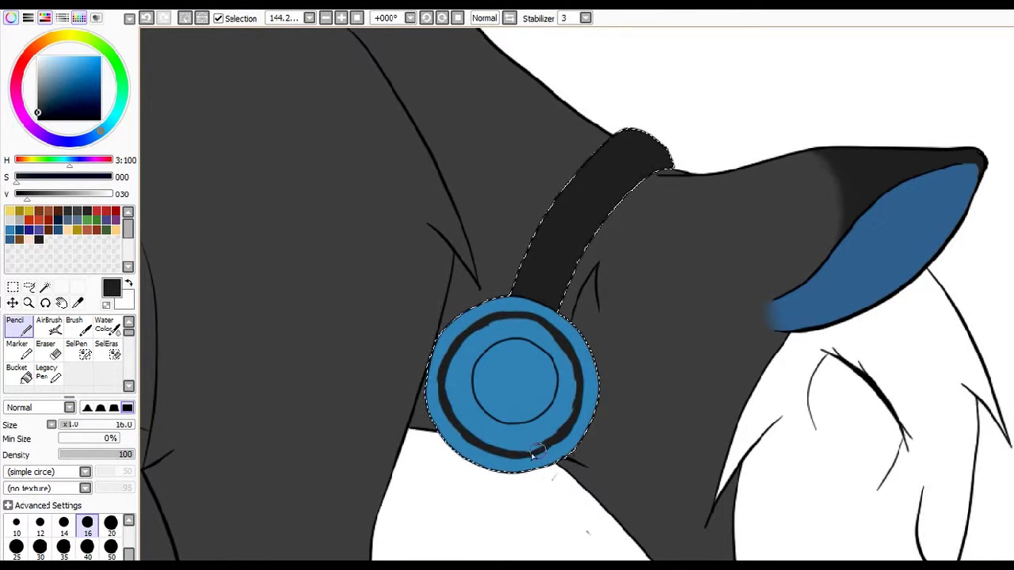
pyautogui.keyDown('alt'); pyautogui.click(464, 459); pyautogui.keyUp('alt')
pyautogui.keyDown('alt'); pyautogui.click(448, 416); pyautogui.keyUp('alt')
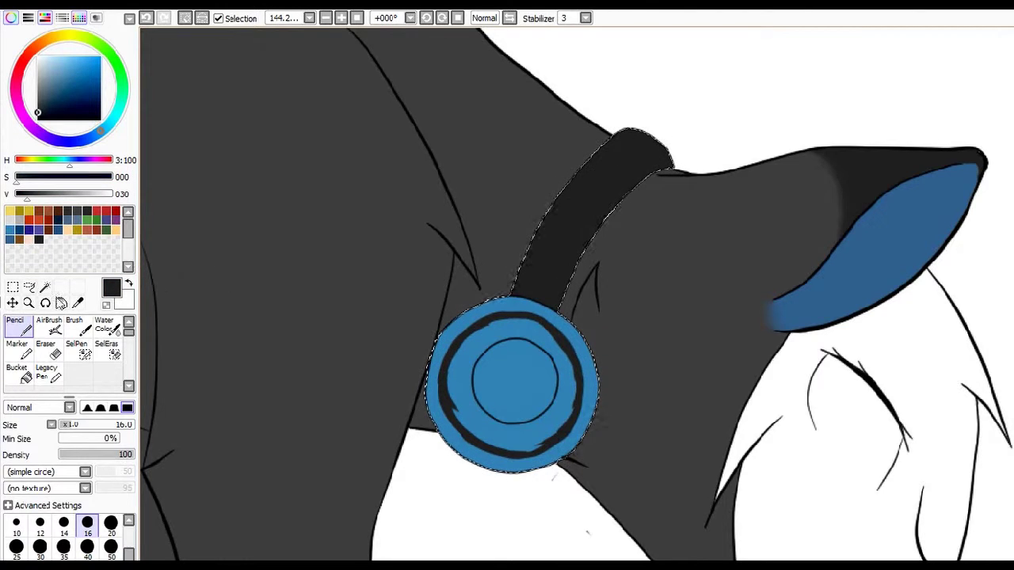
# Widen the near-black ring inward to the ear cup's centre circle at brush size 30, leaving the centre blue
pyautogui.click(39, 546)
pyautogui.scroll(4, 487, 444)
pyautogui.moveTo(380, 198)
pyautogui.mouseDown()
pyautogui.moveTo(430, 343)
pyautogui.moveTo(483, 388)
pyautogui.mouseUp()
pyautogui.moveTo(495, 119)
pyautogui.mouseDown()
pyautogui.moveTo(447, 170)
pyautogui.moveTo(452, 319)
pyautogui.moveTo(483, 335)
pyautogui.moveTo(623, 339)
pyautogui.moveTo(633, 353)
pyautogui.moveTo(544, 402)
pyautogui.moveTo(674, 294)
pyautogui.moveTo(676, 170)
pyautogui.moveTo(425, 172)
pyautogui.moveTo(590, 103)
pyautogui.moveTo(625, 162)
pyautogui.moveTo(663, 192)
pyautogui.moveTo(419, 151)
pyautogui.mouseUp()
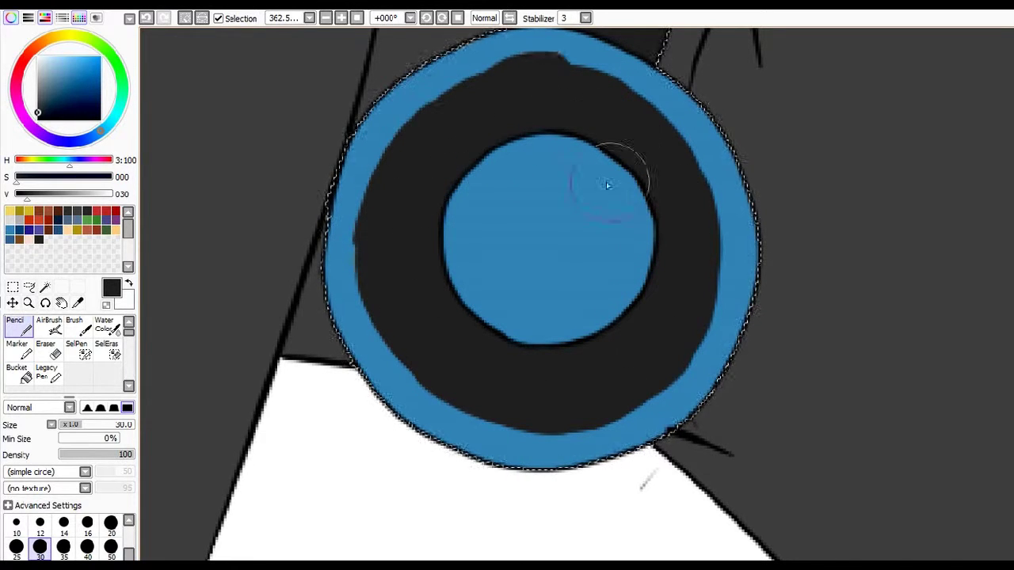
# Select the long hair covering the standing canine's face, including its pointed strands, with the Magic Wand
pyautogui.keyDown('ctrl'); pyautogui.keyDown('alt'); pyautogui.click(403, 323); pyautogui.keyUp('alt'); pyautogui.keyUp('ctrl')
pyautogui.click(404, 323)
pyautogui.moveTo(400, 295); pyautogui.dragTo(89, 294)
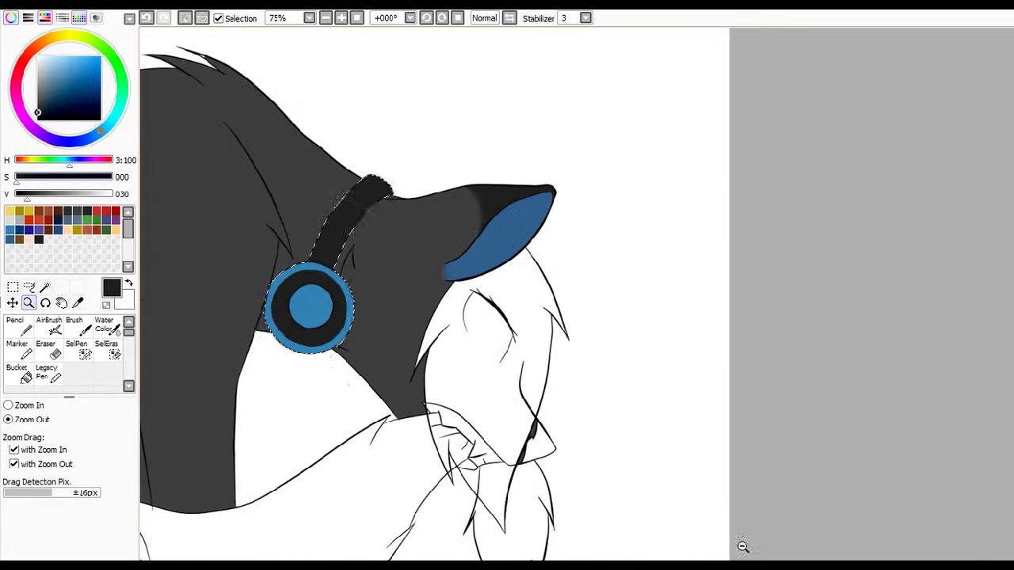
pyautogui.click(486, 409)
pyautogui.click(489, 470)
pyautogui.keyDown('ctrl'); pyautogui.click(434, 415); pyautogui.keyUp('ctrl')
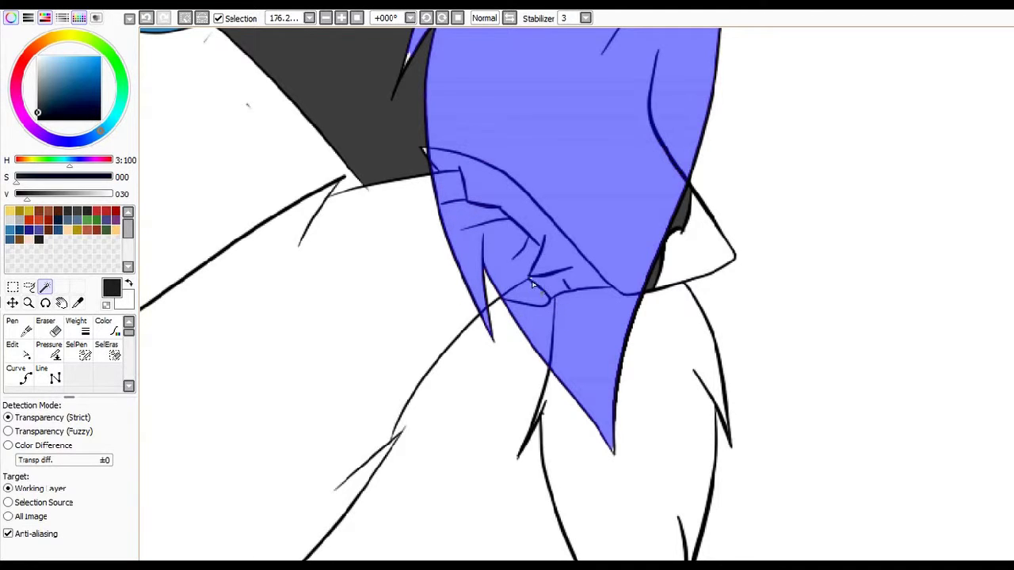
pyautogui.scroll(5, 579, 225)
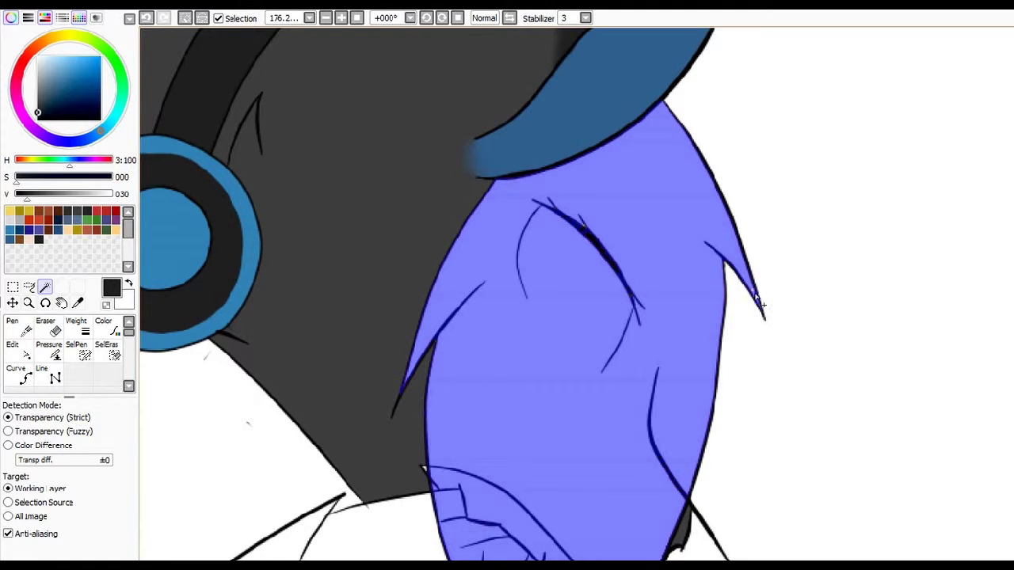
pyautogui.scroll(-5, 646, 500)
pyautogui.doubleClick(28, 302)
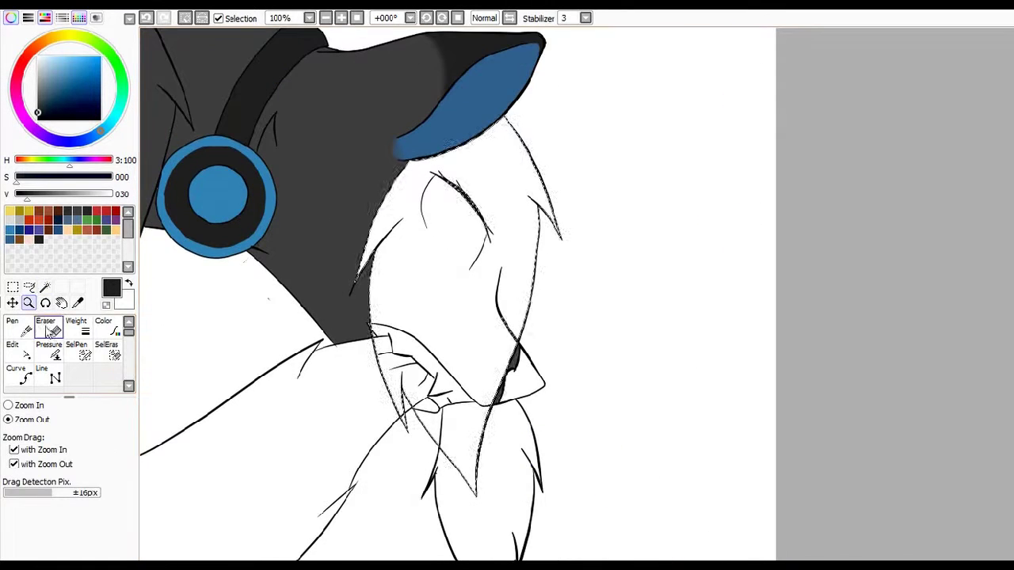
# Fill the selected hair with light golden yellow at Pencil size 300
pyautogui.press('n')
pyautogui.click(82, 67)
pyautogui.moveTo(460, 198); pyautogui.dragTo(434, 380)
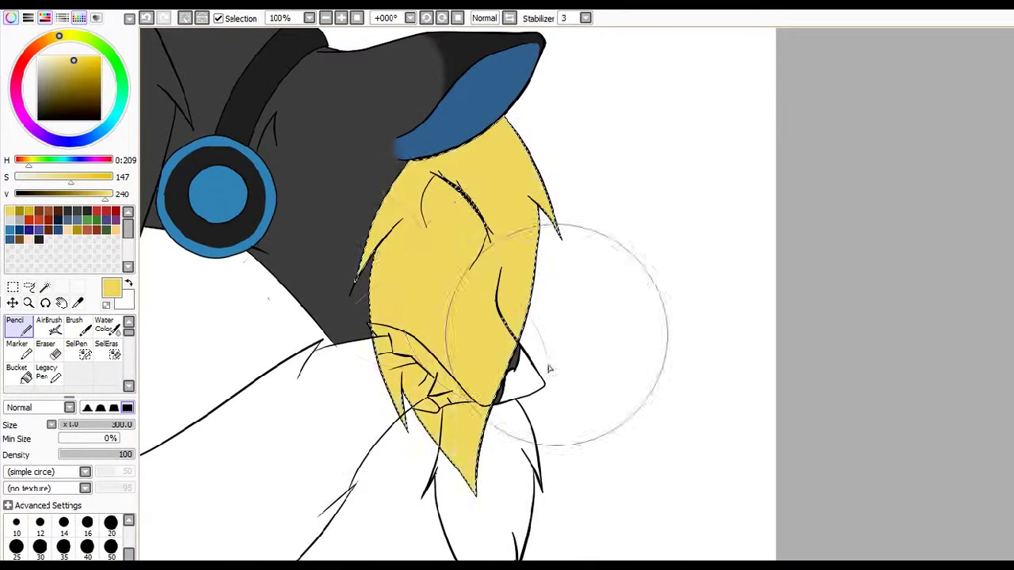
pyautogui.moveTo(527, 119); pyautogui.dragTo(495, 178)
# Paint darker gold strands through the standing canine's hair at Pencil size 40 and blend them with the Brush
pyautogui.click(87, 546)
pyautogui.moveTo(431, 210)
pyautogui.mouseDown()
pyautogui.moveTo(447, 161)
pyautogui.moveTo(491, 253)
pyautogui.mouseUp()
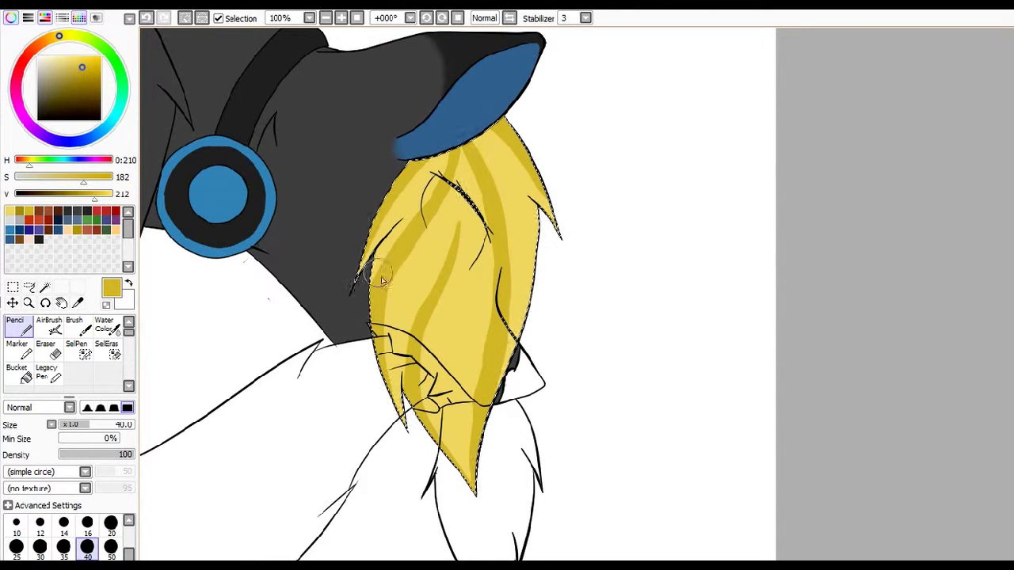
pyautogui.click(75, 325)
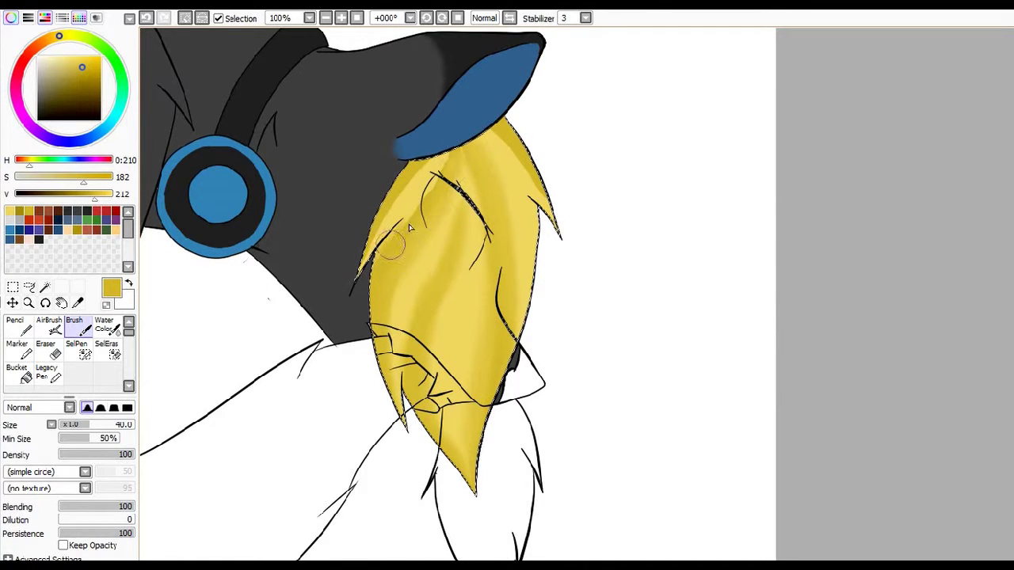
pyautogui.moveTo(352, 266); pyautogui.dragTo(410, 168)
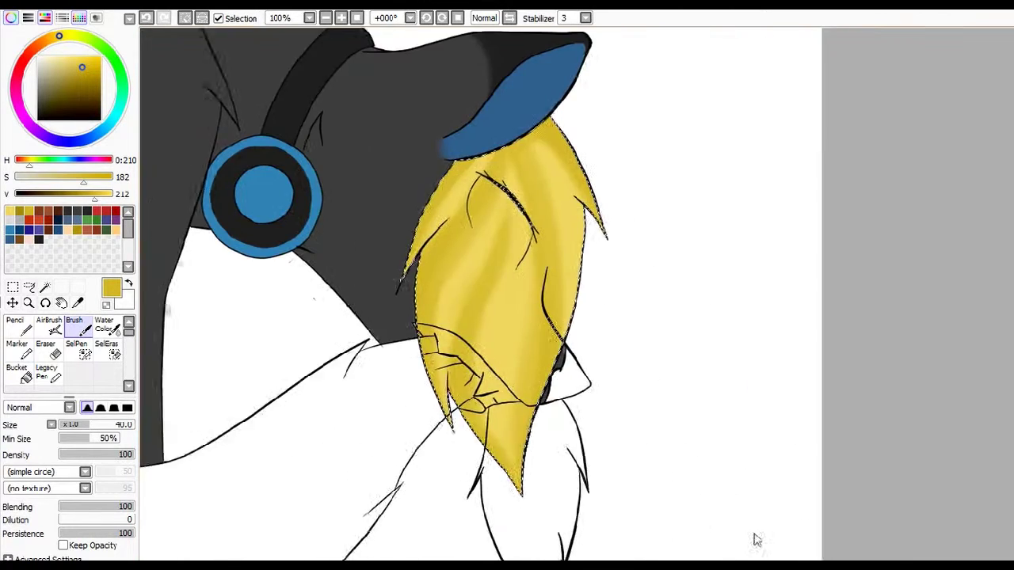
# Select the lying canine's body and legs and fill them with white at Pencil size 100
pyautogui.press('m')
pyautogui.scroll(-1, 485, 293)
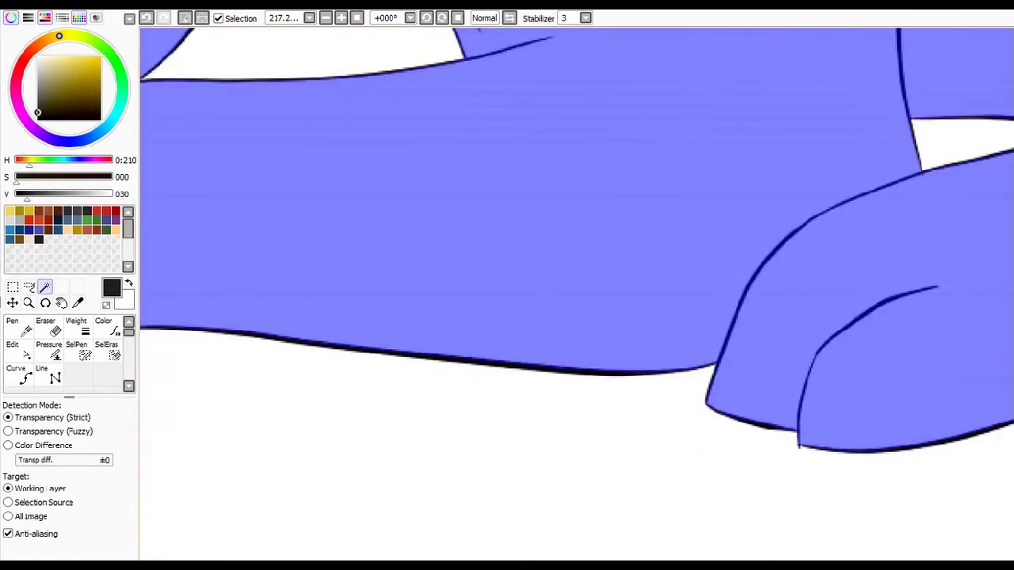
pyautogui.click(28, 303)
pyautogui.press('-')
pyautogui.press('-')
pyautogui.click(14, 324)
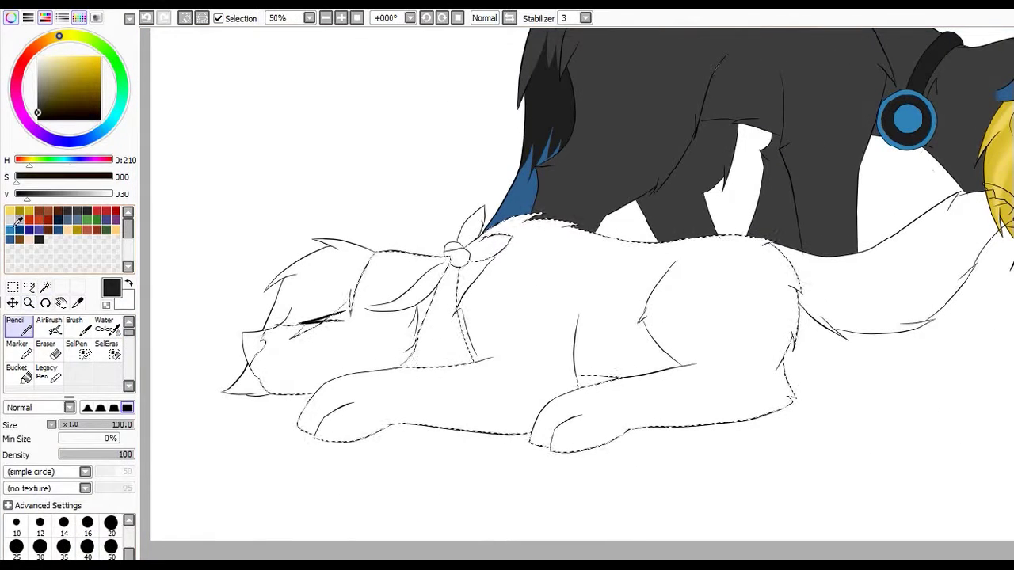
pyautogui.moveTo(384, 256); pyautogui.dragTo(622, 502)
pyautogui.press('x')
pyautogui.moveTo(316, 285)
pyautogui.mouseDown()
pyautogui.moveTo(340, 475)
pyautogui.moveTo(713, 396)
pyautogui.mouseUp()
# Select the lying canine's long tail with the Magic Wand, including its fur spikes and the tip below the yellow hair
pyautogui.hscroll(5, 730, 529)
pyautogui.hscroll(-4, 730, 529)
pyautogui.click(45, 287)
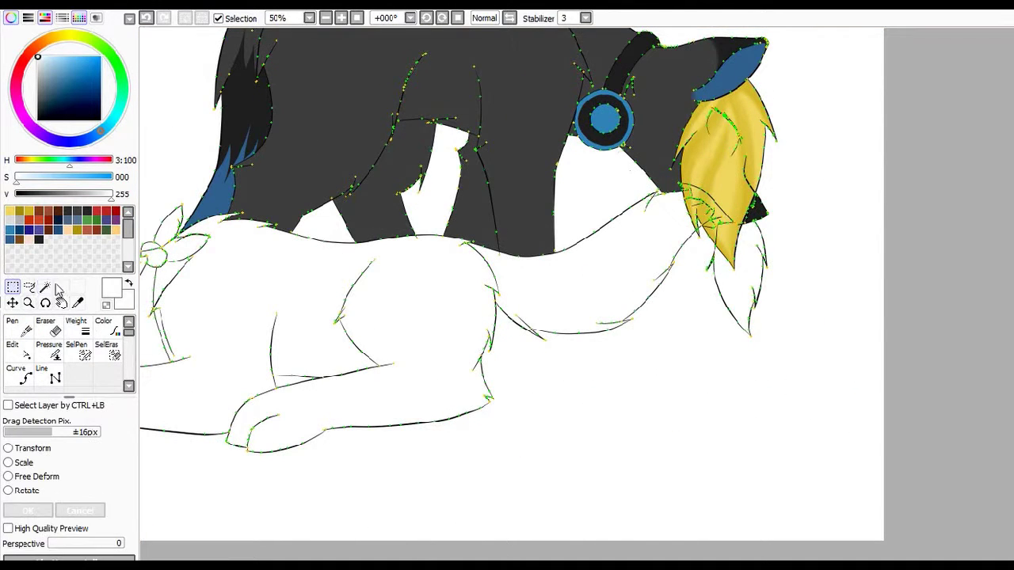
pyautogui.click(602, 277)
pyautogui.click(736, 293)
pyautogui.moveTo(276, 299); pyautogui.dragTo(498, 514)
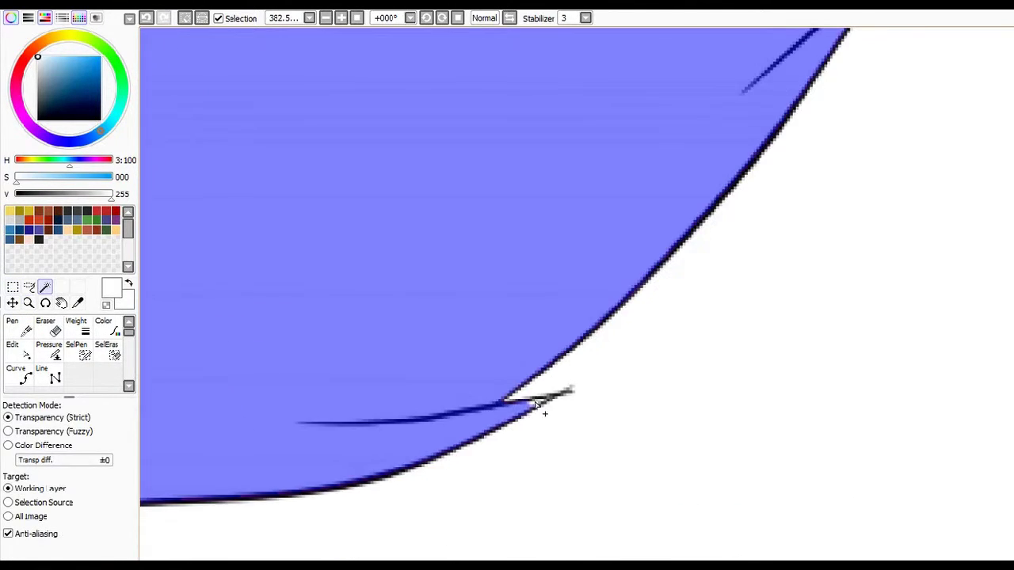
pyautogui.moveTo(543, 396); pyautogui.dragTo(875, 299)
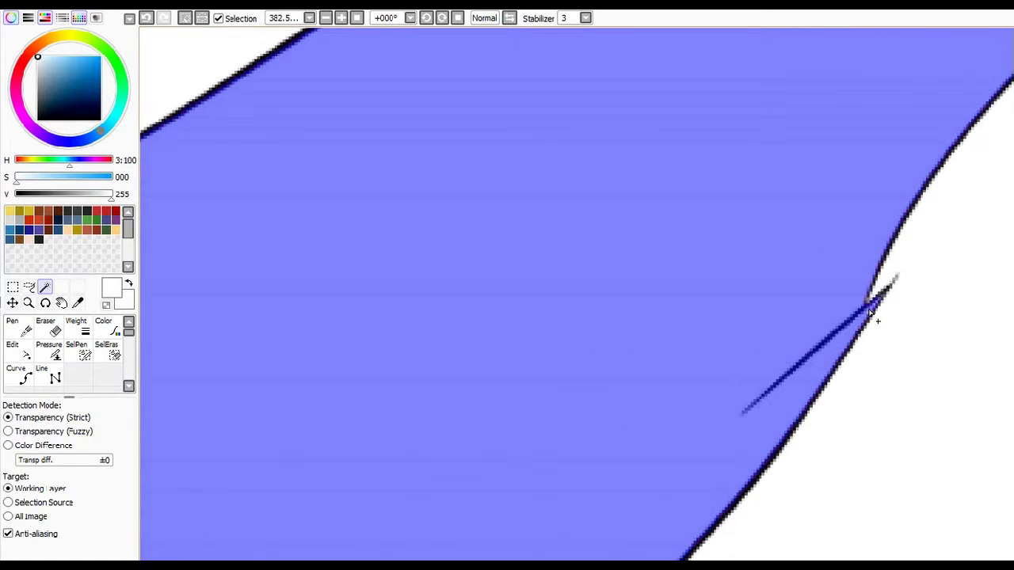
pyautogui.hscroll(5, 875, 381)
pyautogui.scroll(-5, 810, 259)
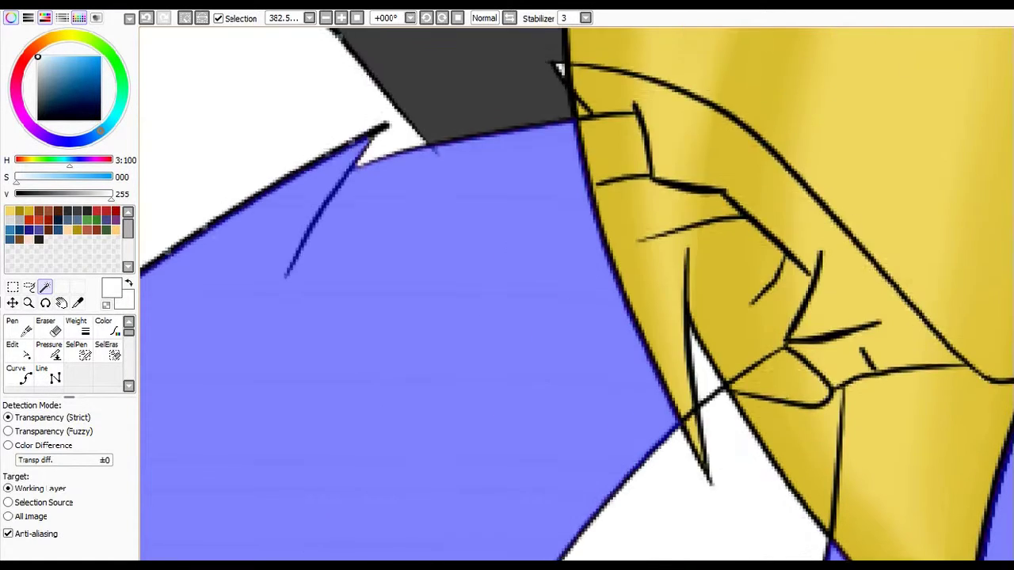
pyautogui.scroll(-5, 577, 293)
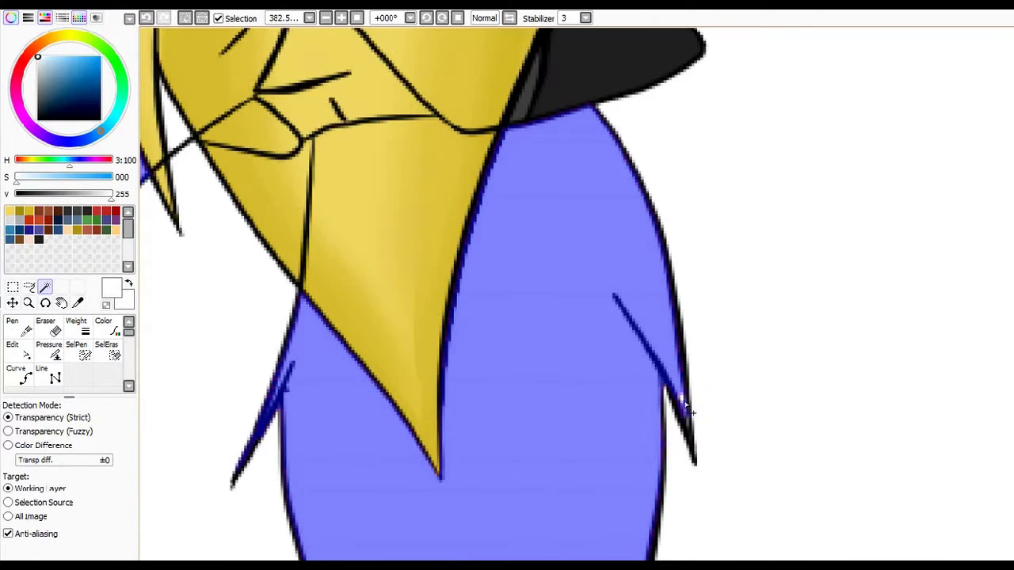
pyautogui.click(607, 491)
pyautogui.scroll(-3, 749, 373)
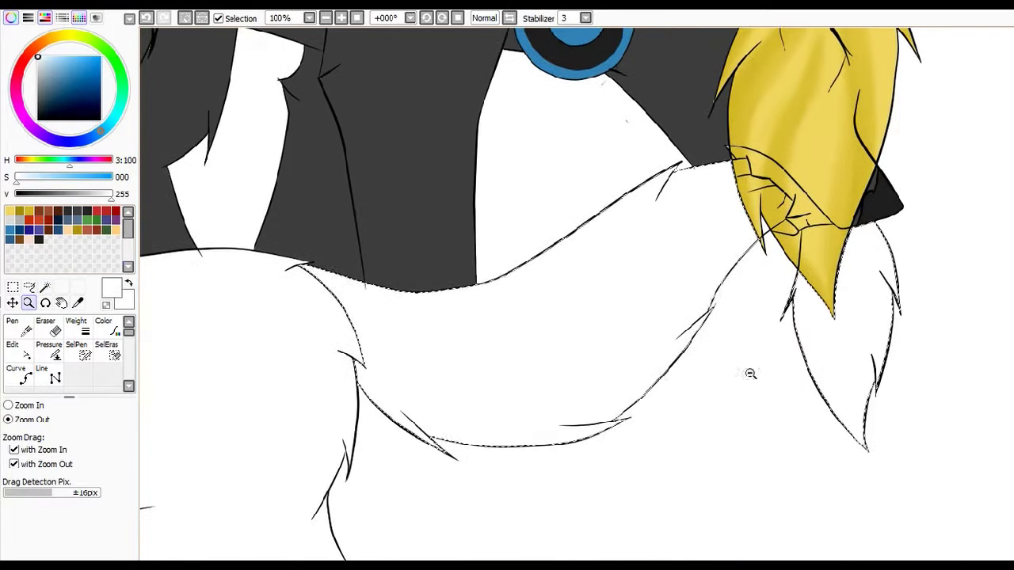
# Paint the selected tail near-black toward its tip and fade it to white at the base with the size 300 Brush
pyautogui.press('n')
pyautogui.click(39, 238)
pyautogui.moveTo(839, 332)
pyautogui.mouseDown()
pyautogui.moveTo(837, 299)
pyautogui.moveTo(509, 351)
pyautogui.mouseUp()
pyautogui.click(73, 325)
pyautogui.moveTo(569, 426)
pyautogui.mouseDown()
pyautogui.moveTo(474, 286)
pyautogui.moveTo(647, 209)
pyautogui.moveTo(660, 361)
pyautogui.moveTo(541, 433)
pyautogui.moveTo(557, 412)
pyautogui.moveTo(441, 308)
pyautogui.moveTo(598, 376)
pyautogui.moveTo(643, 219)
pyautogui.mouseUp()
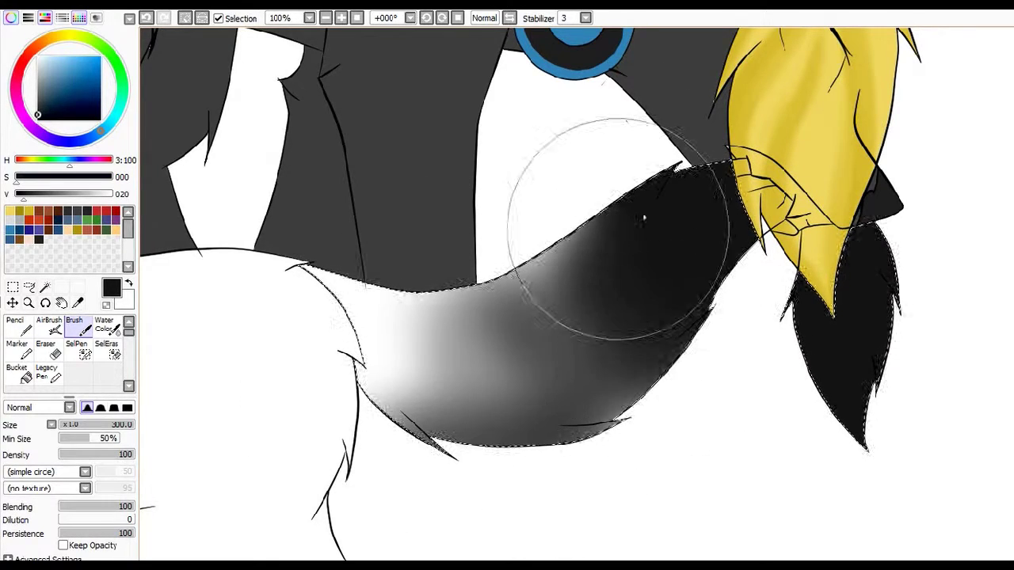
# Rework the tail's middle section with mid-grey, white and dark Brush shading, keeping the tip near-black
pyautogui.press('n')
pyautogui.click(83, 194)
pyautogui.moveTo(636, 256)
pyautogui.mouseDown()
pyautogui.moveTo(581, 451)
pyautogui.moveTo(626, 121)
pyautogui.mouseUp()
pyautogui.press('b')
pyautogui.moveTo(522, 372)
pyautogui.mouseDown()
pyautogui.moveTo(486, 328)
pyautogui.moveTo(554, 380)
pyautogui.mouseUp()
pyautogui.hotkey('ctrl', 'z')
pyautogui.press('x')
pyautogui.moveTo(476, 380)
pyautogui.mouseDown()
pyautogui.moveTo(622, 226)
pyautogui.moveTo(726, 182)
pyautogui.mouseUp()
pyautogui.press(']')
pyautogui.press(']')
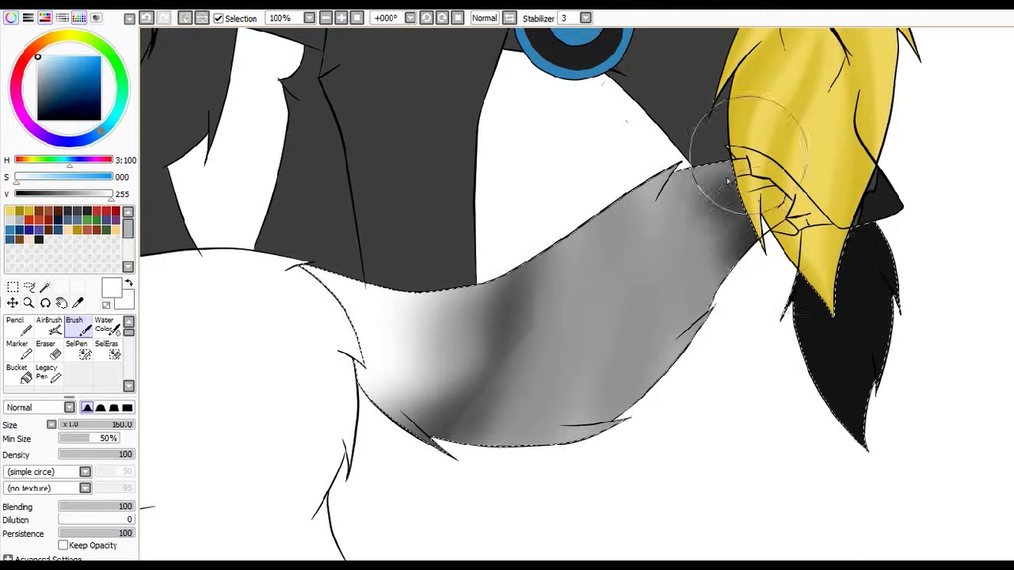
pyautogui.moveTo(565, 344)
pyautogui.mouseDown()
pyautogui.moveTo(518, 407)
pyautogui.moveTo(408, 352)
pyautogui.mouseUp()
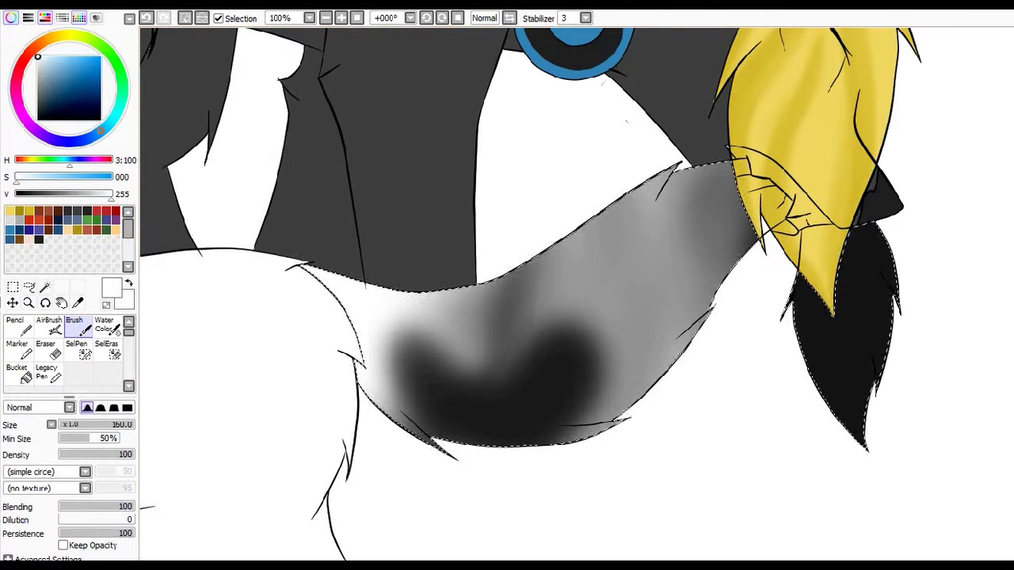
# Fill the lying canine's head hair and pointed chin tuft with light golden yellow
pyautogui.hotkey('ctrl', '-')
pyautogui.press('n')
pyautogui.click(18, 194)
pyautogui.click(29, 210)
pyautogui.hotkey('ctrl', 'space')
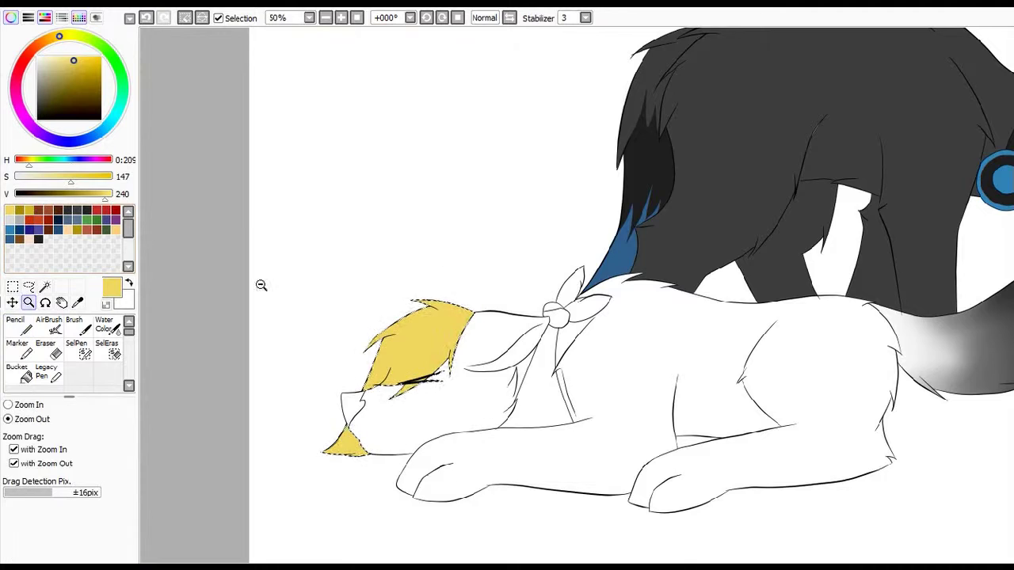
# Paint darker gold strands over the lying canine's hair and along its chin tuft at Pencil size 40
pyautogui.moveTo(260, 285); pyautogui.dragTo(488, 239)
pyautogui.press('[')
pyautogui.press('[')
pyautogui.press('[')
pyautogui.press('[')
pyautogui.press('[')
pyautogui.press('[')
pyautogui.press('[')
pyautogui.press('[')
pyautogui.press('[')
pyautogui.press('[')
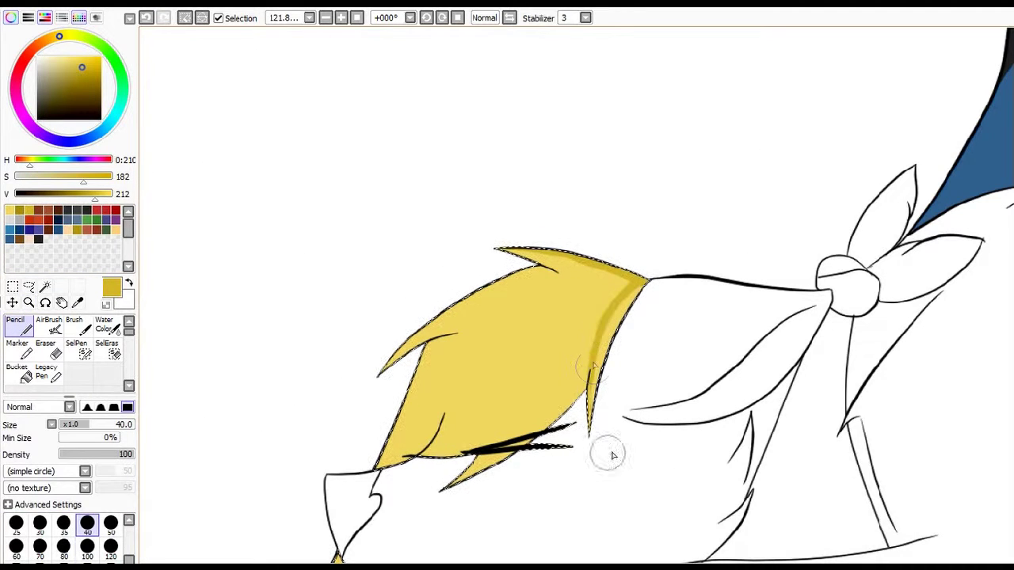
pyautogui.moveTo(514, 388); pyautogui.dragTo(559, 317)
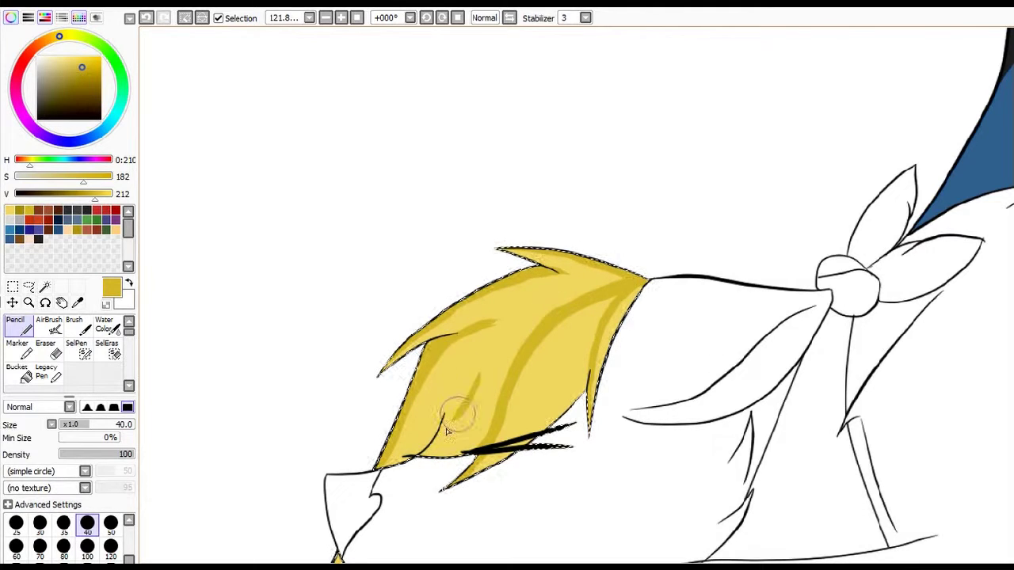
pyautogui.scroll(-6, 456, 428)
pyautogui.scroll(3, 369, 385)
pyautogui.scroll(1, 369, 372)
# Blend the darker gold strands into the lying canine's hair and chin tuft with the Brush, and clear the selection
pyautogui.press('b')
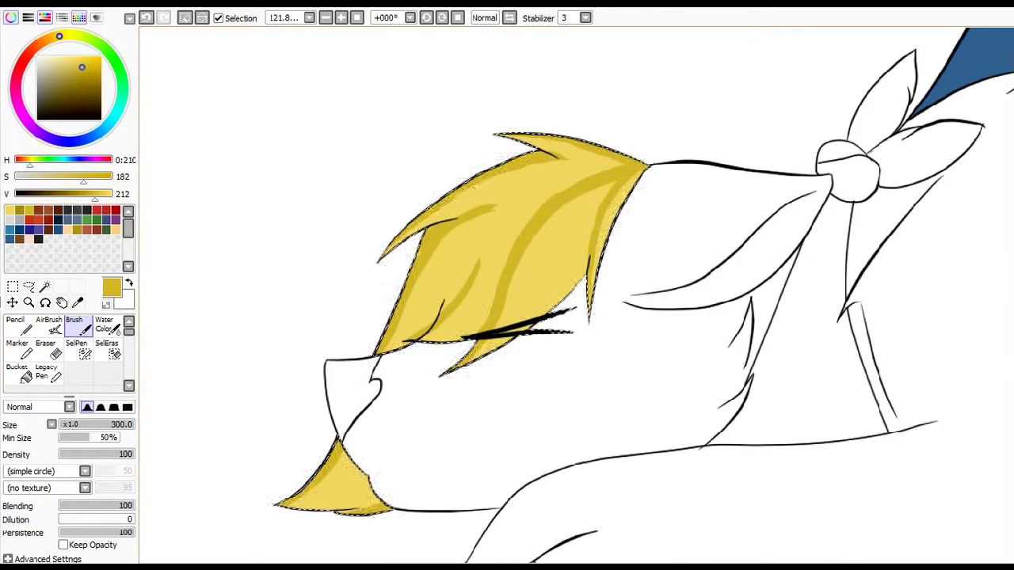
pyautogui.moveTo(380, 247)
pyautogui.mouseDown()
pyautogui.moveTo(544, 133)
pyautogui.moveTo(575, 199)
pyautogui.moveTo(515, 265)
pyautogui.moveTo(539, 223)
pyautogui.moveTo(606, 277)
pyautogui.mouseUp()
pyautogui.moveTo(372, 475)
pyautogui.mouseDown()
pyautogui.moveTo(288, 482)
pyautogui.moveTo(344, 528)
pyautogui.mouseUp()
pyautogui.hotkey('alt', 'space')
pyautogui.moveTo(346, 99)
pyautogui.mouseDown()
pyautogui.moveTo(481, 285)
pyautogui.moveTo(475, 263)
pyautogui.moveTo(570, 380)
pyautogui.moveTo(544, 269)
pyautogui.moveTo(566, 490)
pyautogui.moveTo(475, 428)
pyautogui.moveTo(514, 443)
pyautogui.moveTo(567, 213)
pyautogui.moveTo(586, 333)
pyautogui.mouseUp()
pyautogui.hotkey('alt', 'space')
pyautogui.moveTo(443, 198); pyautogui.dragTo(380, 372)
pyautogui.keyDown('ctrl'); pyautogui.click(380, 372); pyautogui.keyUp('ctrl')
# Select the lying canine's nose and fill it with dark grey using the Pencil
pyautogui.press('w')
pyautogui.click(377, 373)
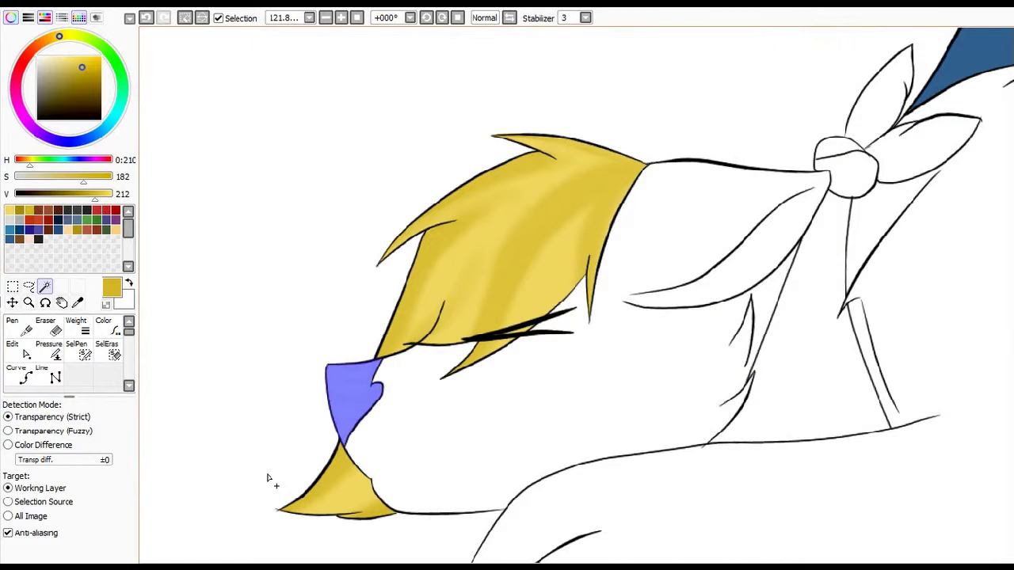
pyautogui.press('n')
pyautogui.moveTo(93, 195); pyautogui.dragTo(23, 196)
pyautogui.moveTo(340, 380); pyautogui.dragTo(403, 396)
pyautogui.click(35, 204)
pyautogui.moveTo(341, 388); pyautogui.dragTo(364, 428)
# Select the lying canine's bandana, covering the neck piece, the knot and both tied ends, with the Magic Wand
pyautogui.moveTo(634, 317); pyautogui.dragTo(223, 317)
pyautogui.press('w')
pyautogui.click(420, 261)
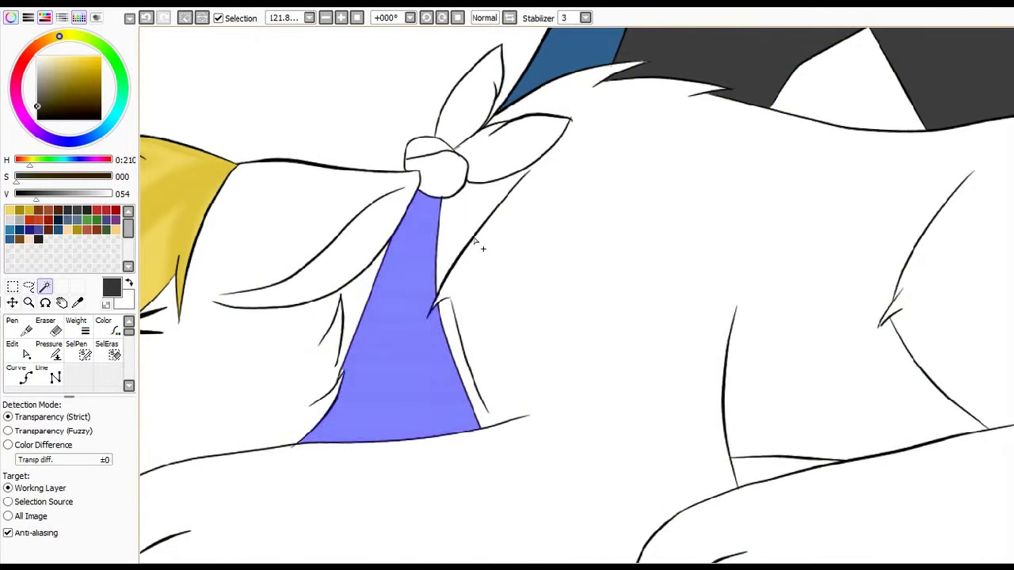
pyautogui.click(438, 176)
pyautogui.click(453, 156)
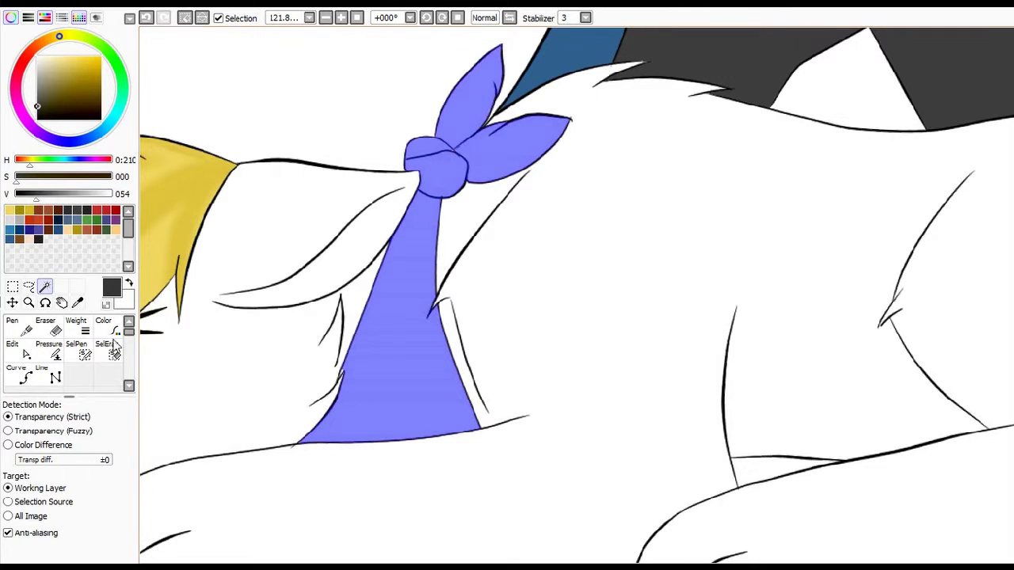
# Fill the selected bandana, including its knot and tied ends, with near-black at value 30 using the Pencil
pyautogui.press('n')
pyautogui.click(27, 193)
pyautogui.moveTo(389, 124); pyautogui.dragTo(380, 380)
pyautogui.moveTo(1006, 515); pyautogui.dragTo(586, 515)
pyautogui.moveTo(631, 546); pyautogui.dragTo(626, 238)
# Select the standing canine's eye and fill it with white using the Pencil
pyautogui.keyDown('ctrl'); pyautogui.keyDown('alt'); pyautogui.click(546, 217); pyautogui.keyUp('alt'); pyautogui.keyUp('ctrl')
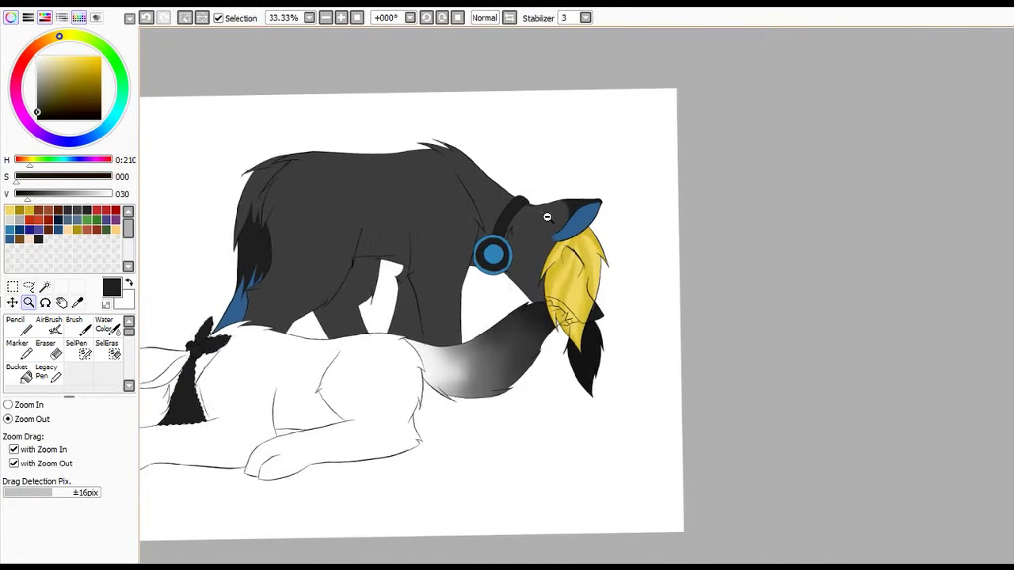
pyautogui.click(547, 216)
pyautogui.moveTo(434, 177); pyautogui.dragTo(634, 362)
pyautogui.press('n')
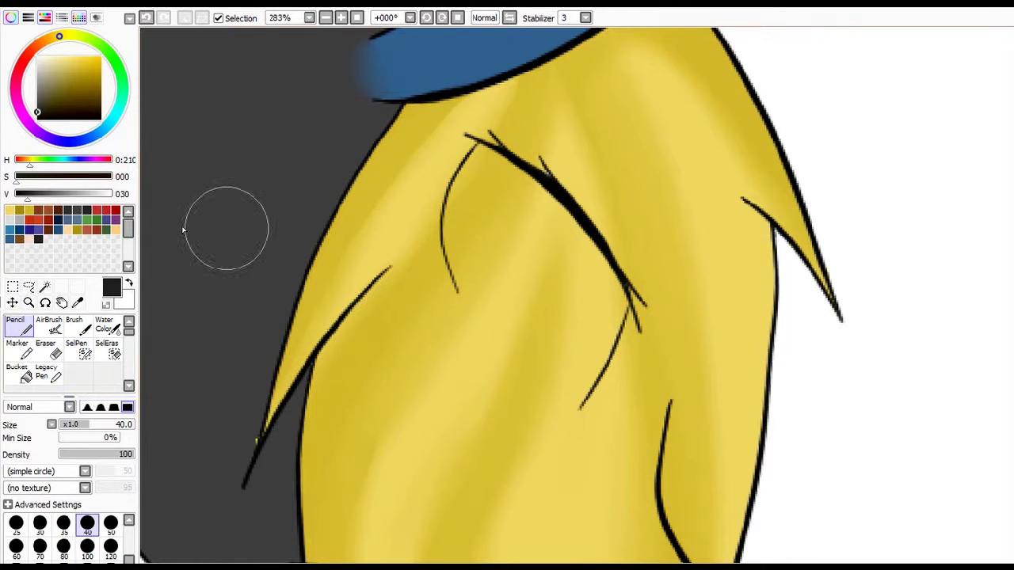
pyautogui.keyDown('alt'); pyautogui.click(182, 230); pyautogui.keyUp('alt')
pyautogui.moveTo(475, 276)
pyautogui.mouseDown()
pyautogui.moveTo(482, 153)
pyautogui.moveTo(543, 199)
pyautogui.moveTo(464, 238)
pyautogui.moveTo(546, 365)
pyautogui.moveTo(622, 369)
pyautogui.mouseUp()
pyautogui.press('e')
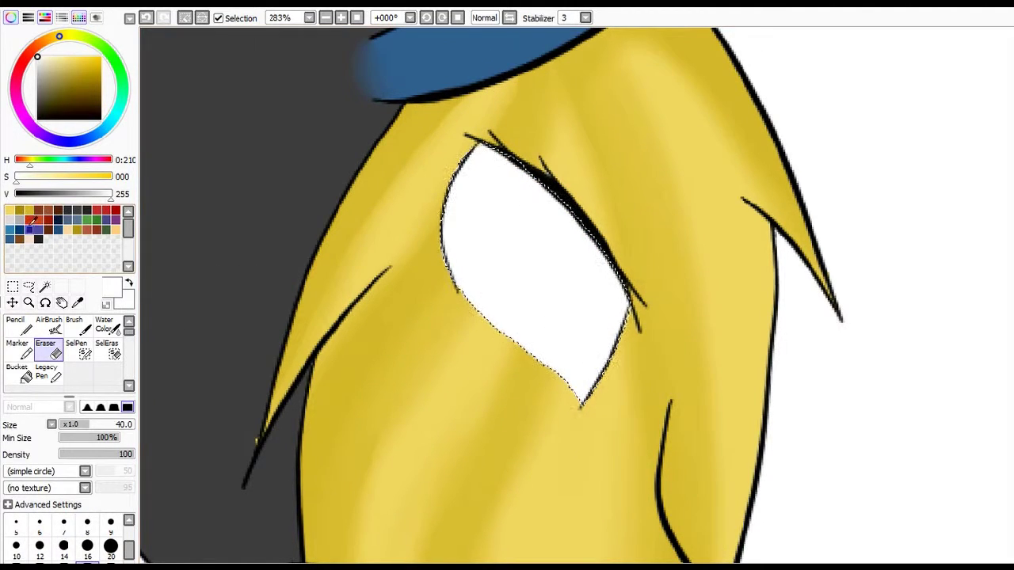
# Softly shade the eye white's edge with grey and draw a solid black pupil with the Pen at size 16
pyautogui.press('n')
pyautogui.press('b')
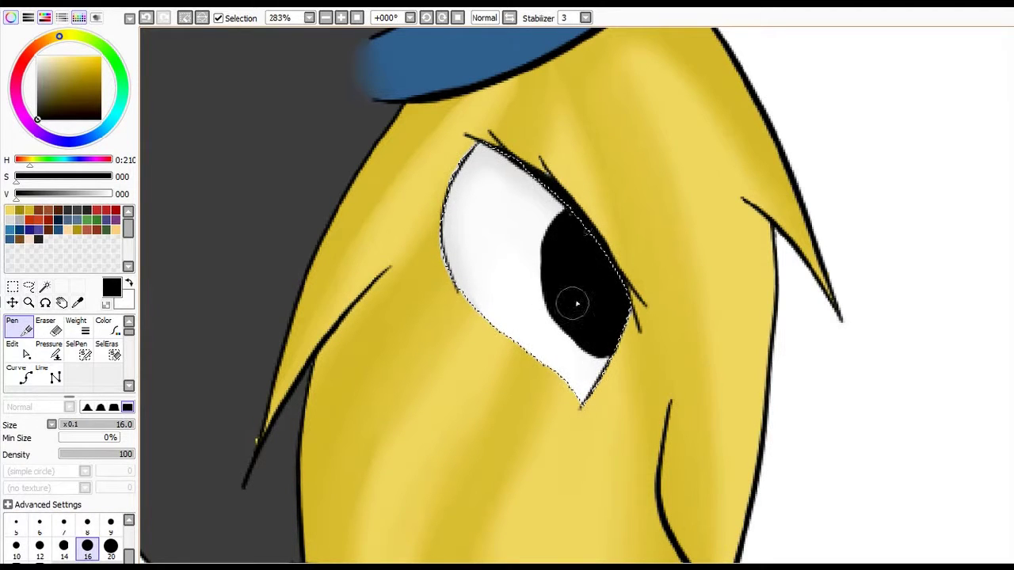
pyautogui.press('e')
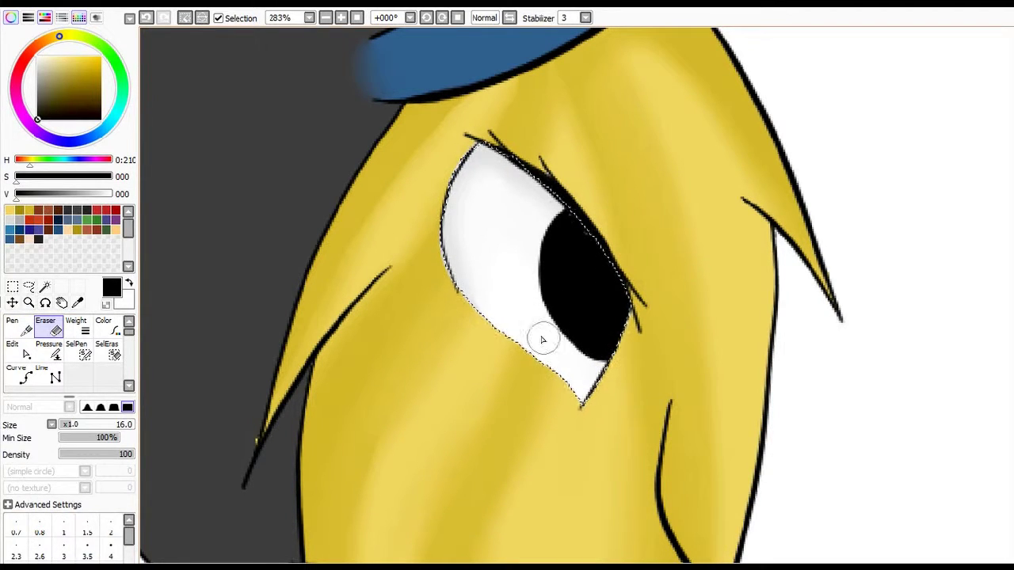
pyautogui.click(17, 348)
pyautogui.press('n')
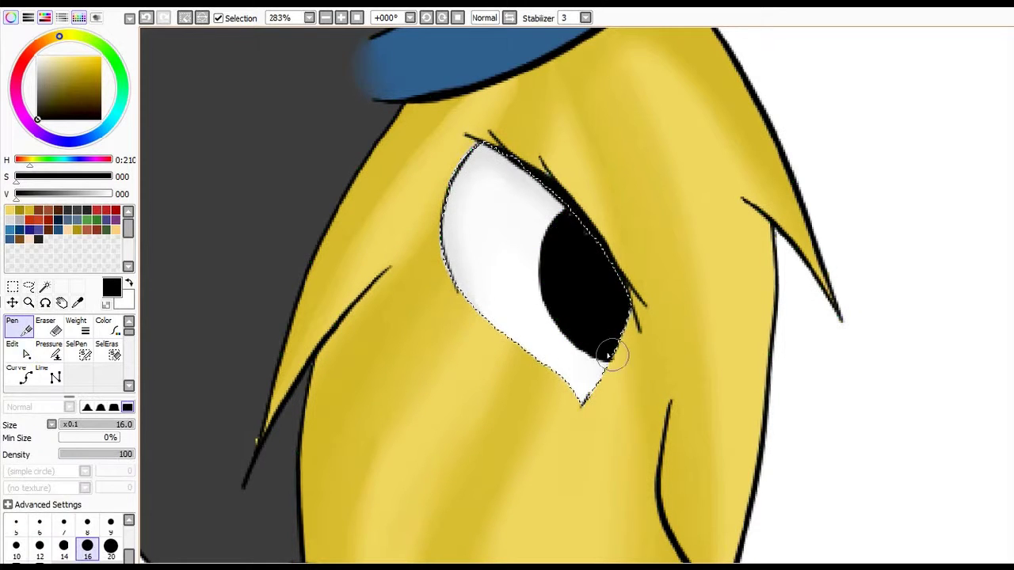
# Paint a blue-grey iris ring around the standing canine's pupil with saturation 55 and value 146
pyautogui.moveTo(532, 225)
pyautogui.mouseDown()
pyautogui.moveTo(547, 297)
pyautogui.moveTo(640, 336)
pyautogui.moveTo(548, 316)
pyautogui.moveTo(556, 323)
pyautogui.moveTo(548, 235)
pyautogui.mouseUp()
pyautogui.press('e')
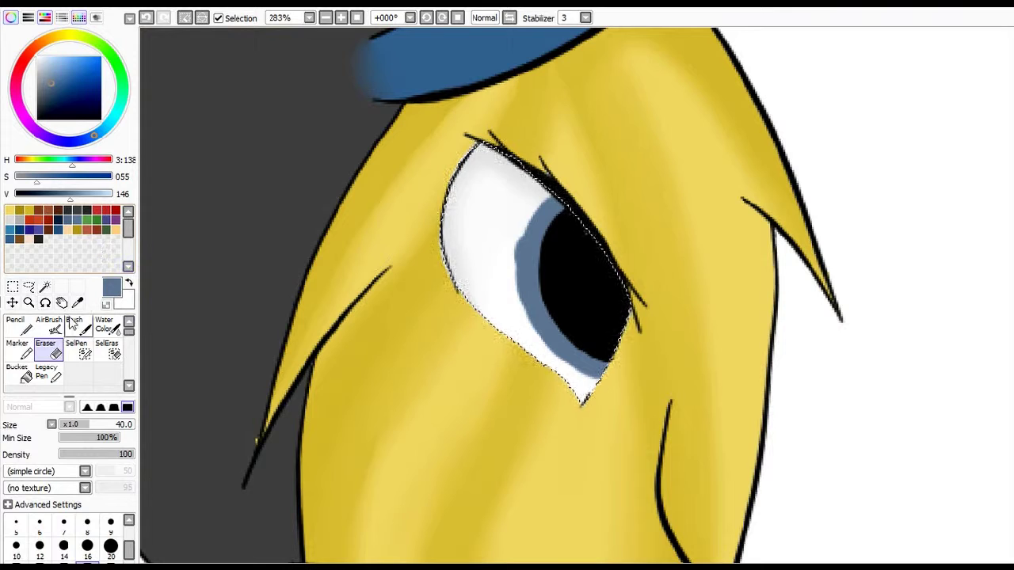
pyautogui.press('n')
pyautogui.press('[')
pyautogui.press('[')
pyautogui.press('[')
pyautogui.press('[')
pyautogui.press('[')
pyautogui.press('x')
pyautogui.hotkey('ctrl', 'z')
# Outline the iris's outer edge in black with the Line tool at size 2, and darken both ends of the iris
pyautogui.press('n')
pyautogui.press('u')
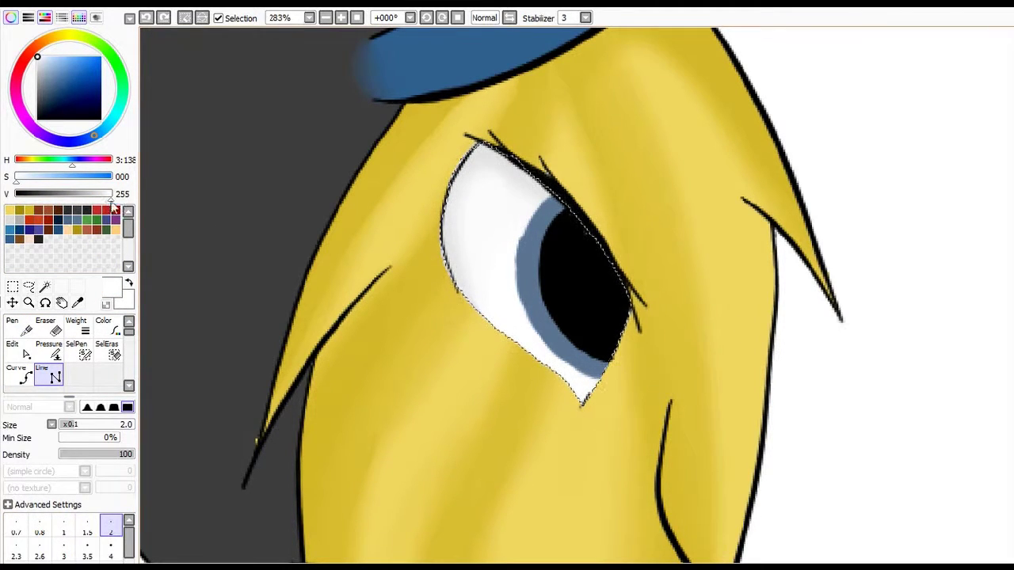
pyautogui.press('x')
pyautogui.click(552, 198)
pyautogui.click(527, 305)
pyautogui.press('ctrl')
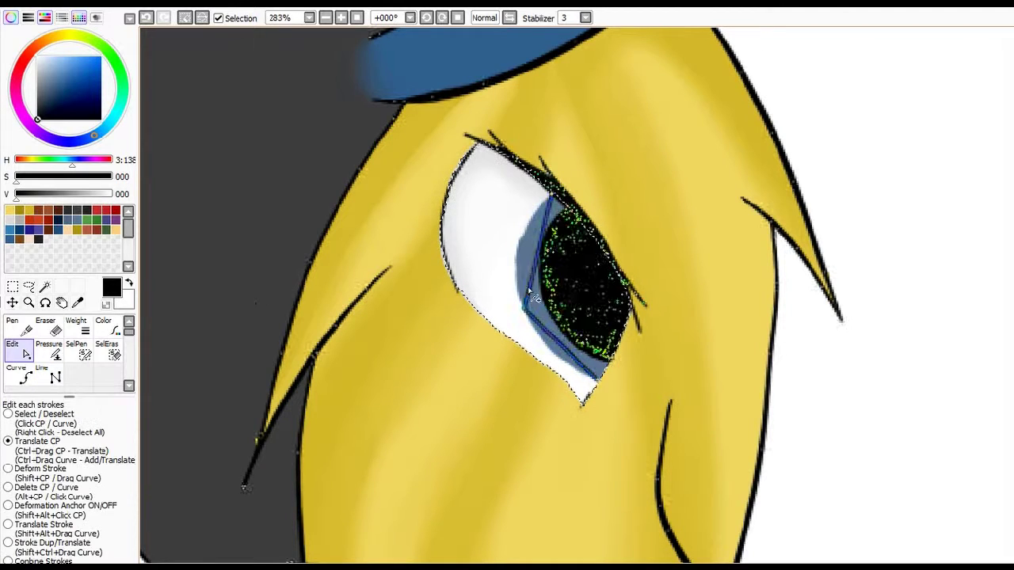
pyautogui.press('n')
pyautogui.moveTo(566, 194); pyautogui.dragTo(548, 261)
pyautogui.press('b')
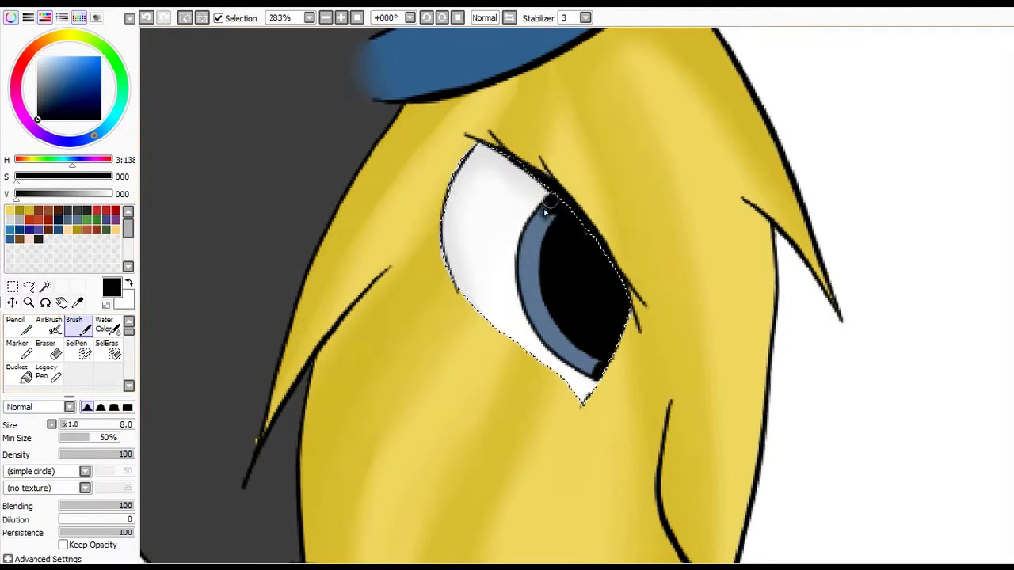
# Brush light blue highlights with saturation 55 and value 234 onto the iris at size 8, and clear the selection
pyautogui.click(58, 229)
pyautogui.moveTo(99, 76); pyautogui.dragTo(51, 62)
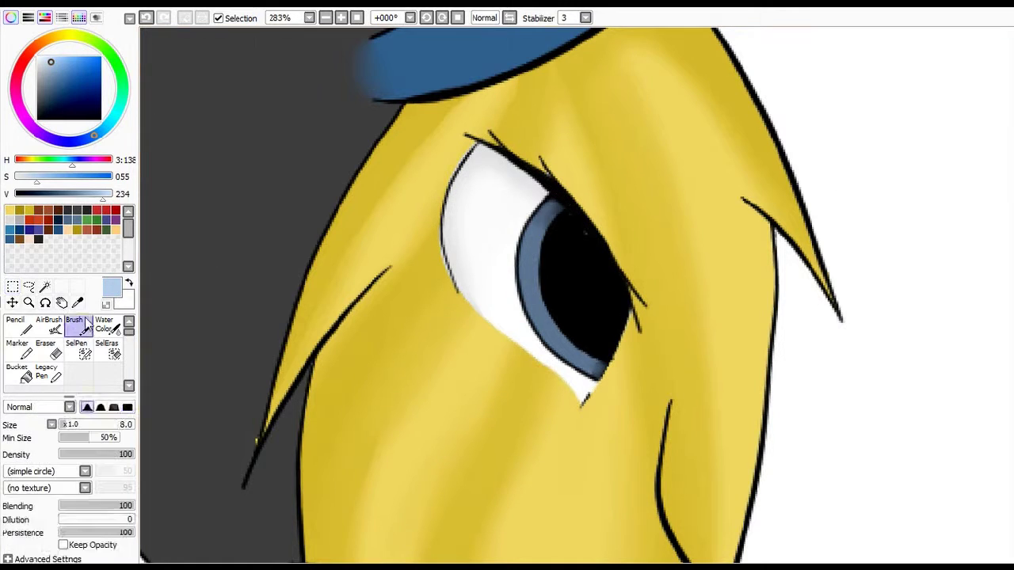
pyautogui.moveTo(546, 210); pyautogui.dragTo(552, 334)
pyautogui.hotkey('ctrl', 'd')
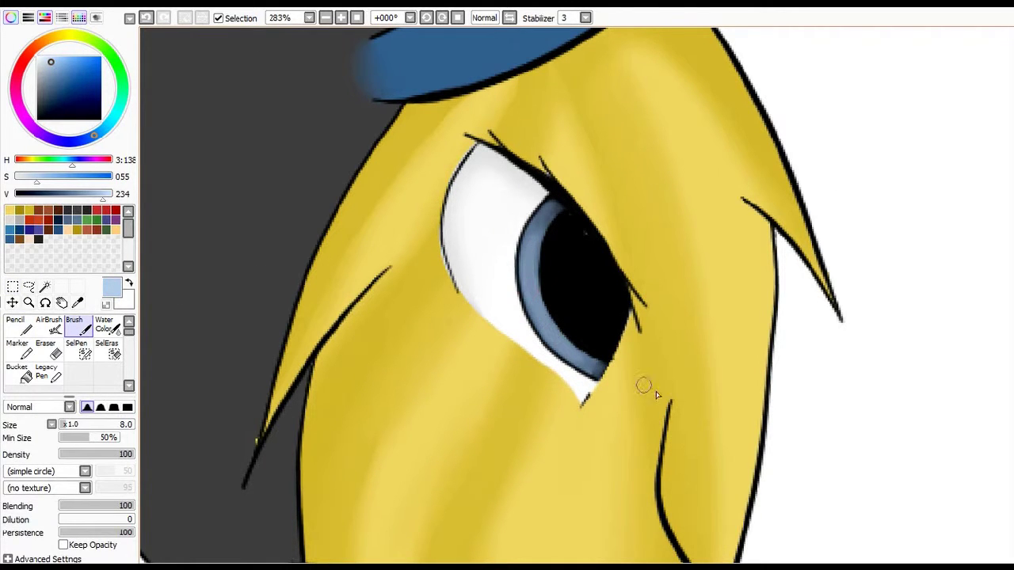
pyautogui.press('e')
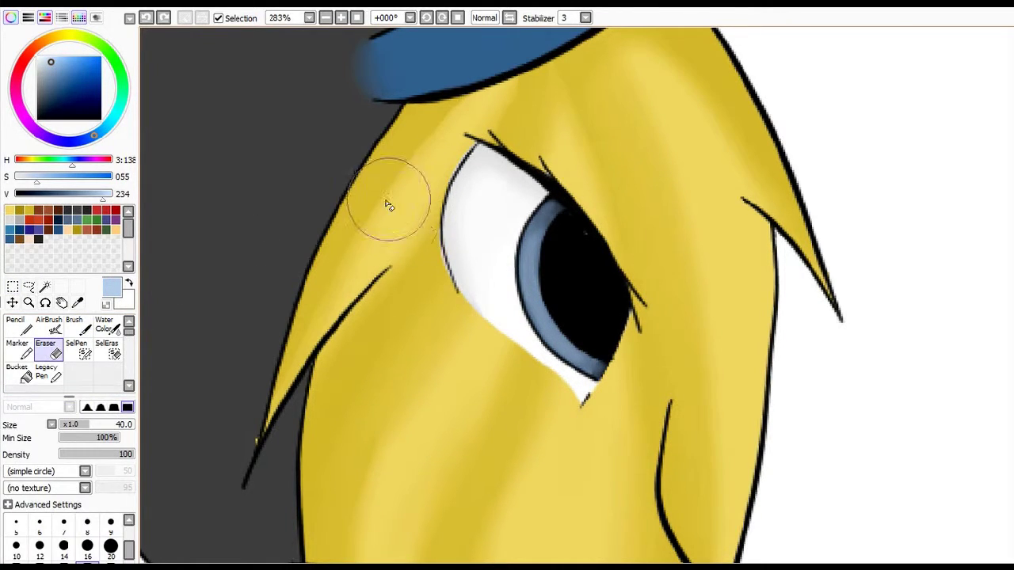
pyautogui.press('pagedown')
pyautogui.scroll(1, 374, 334)
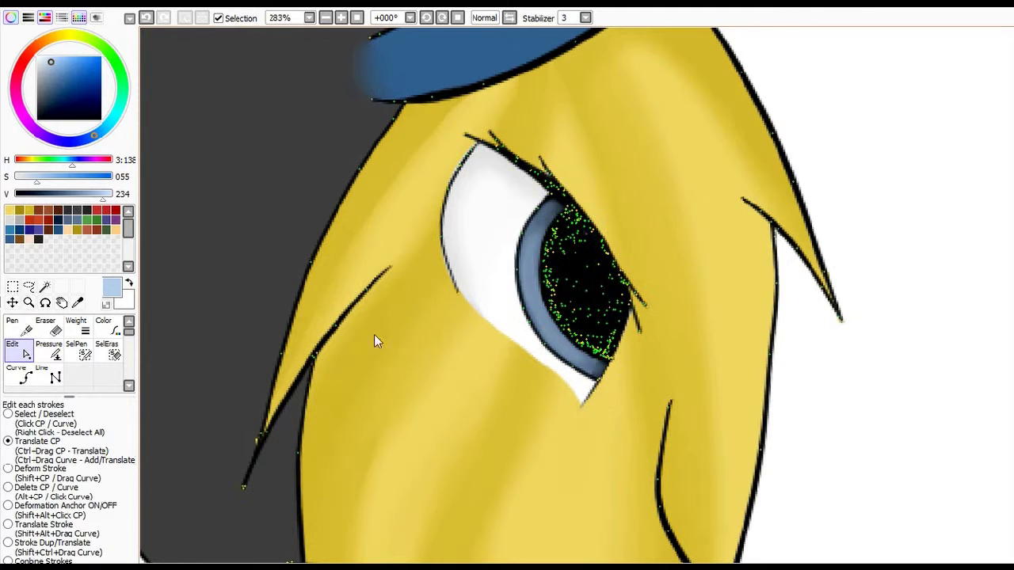
# Paint white reflections on the standing canine's pupil with the Pencil
pyautogui.click(29, 302)
pyautogui.click(475, 356)
pyautogui.moveTo(353, 317); pyautogui.dragTo(617, 448)
pyautogui.press('pageup')
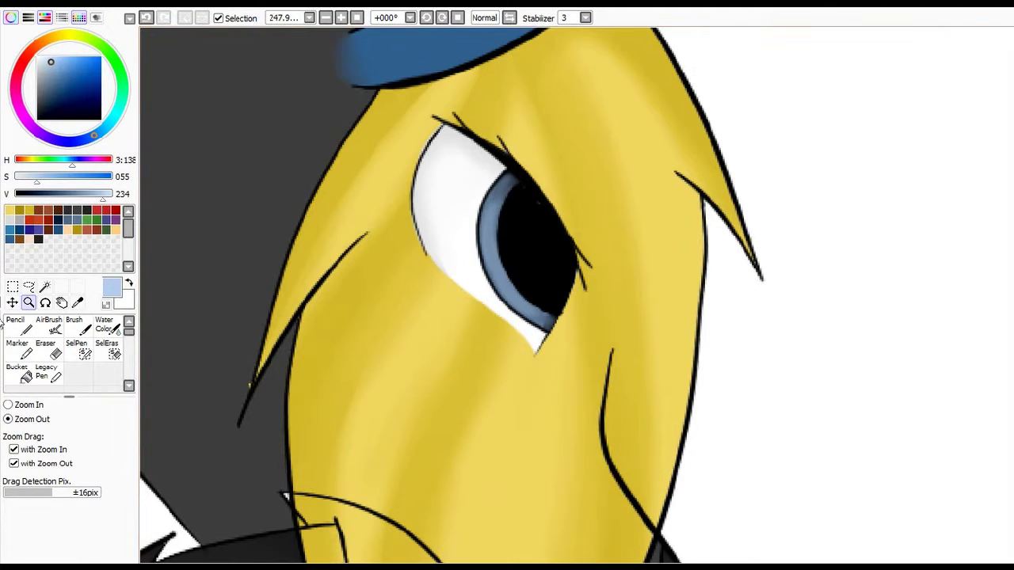
pyautogui.press('n')
pyautogui.press('x')
pyautogui.click(499, 210)
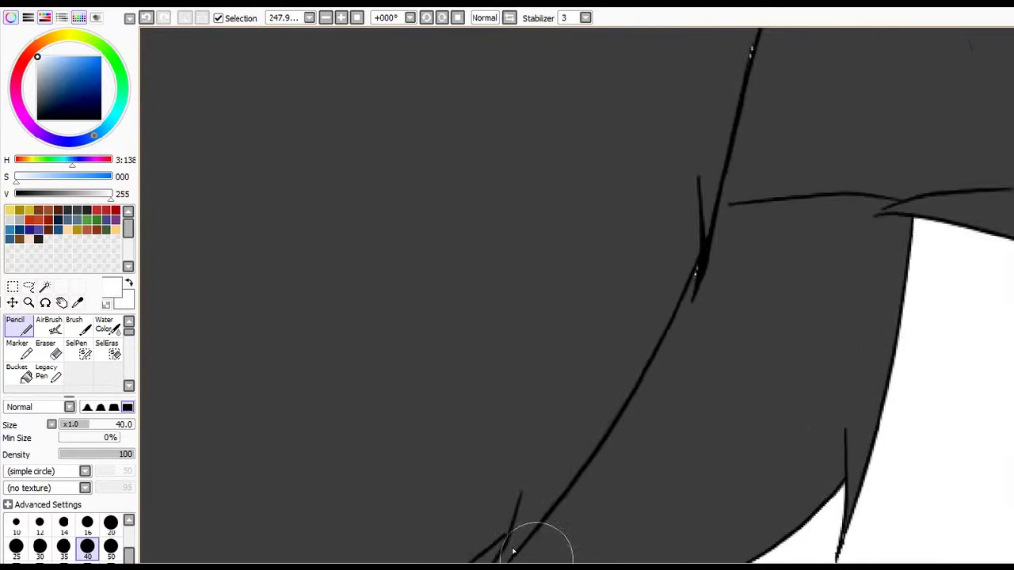
pyautogui.click(29, 302)
pyautogui.click(396, 407)
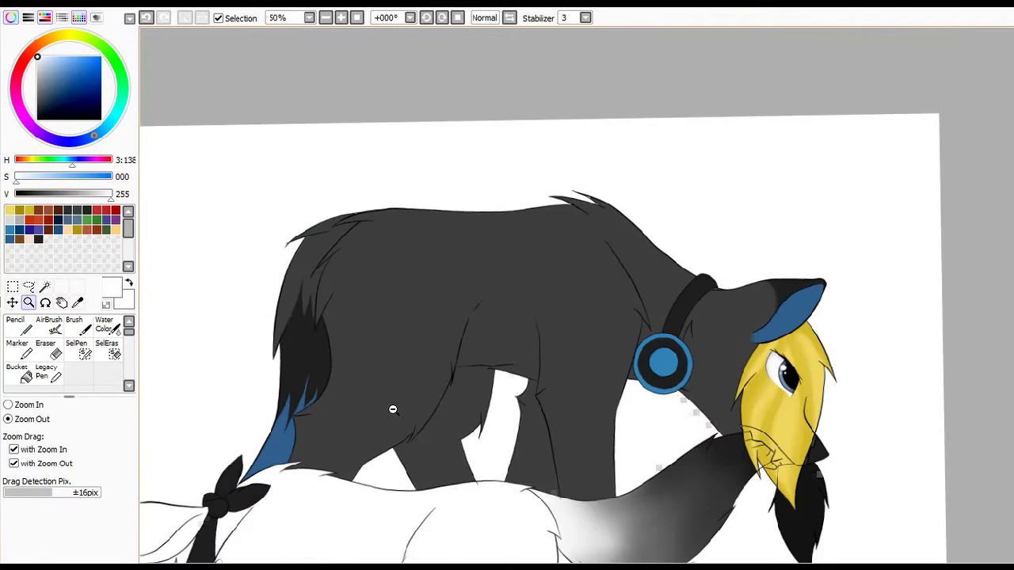
# Add a new layer and brush black shading along the lying canine's chin tuft and hair edges at size 40
pyautogui.hotkey('ctrl', 'shift', 'n')
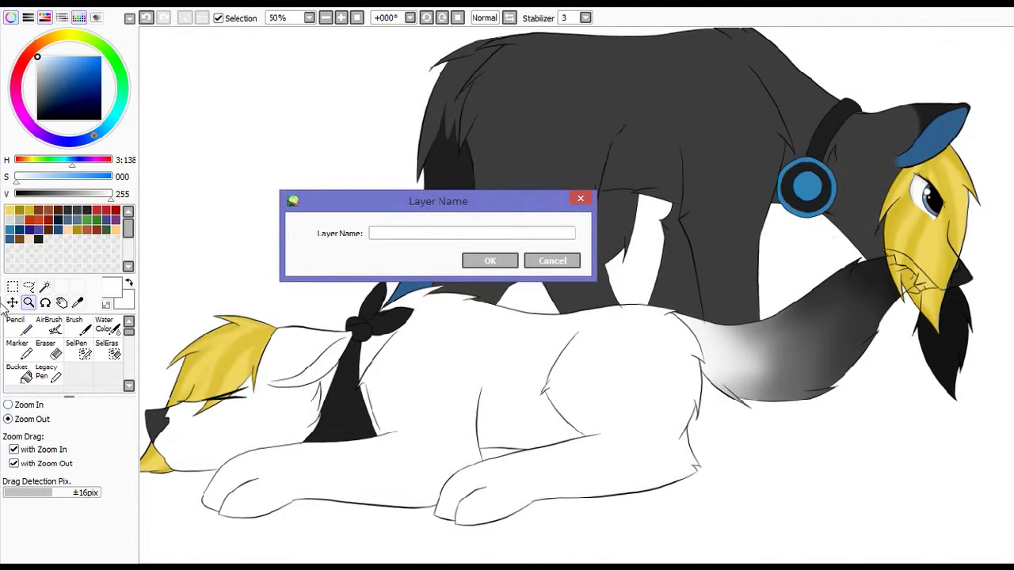
pyautogui.press('Return')
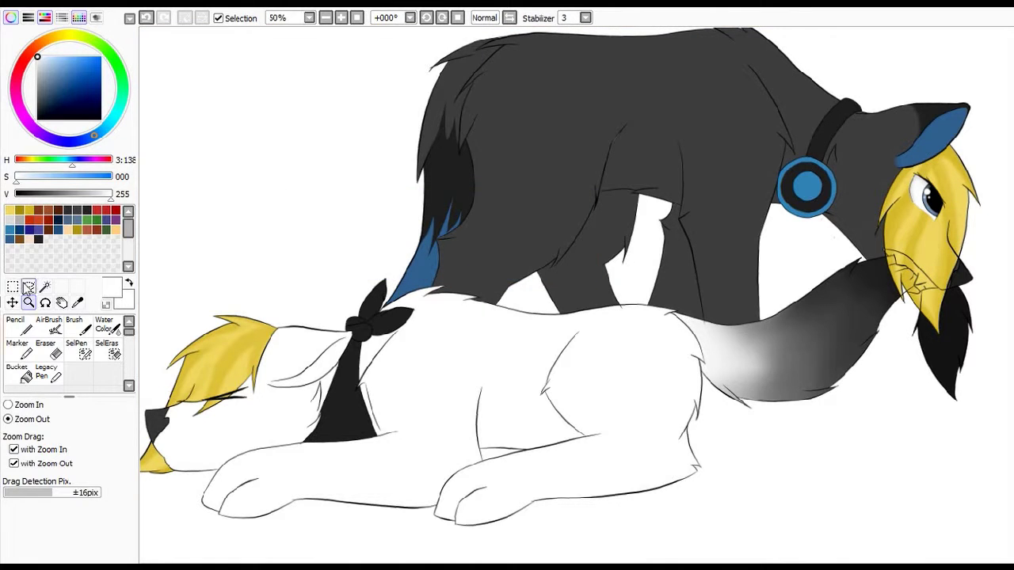
pyautogui.press('b')
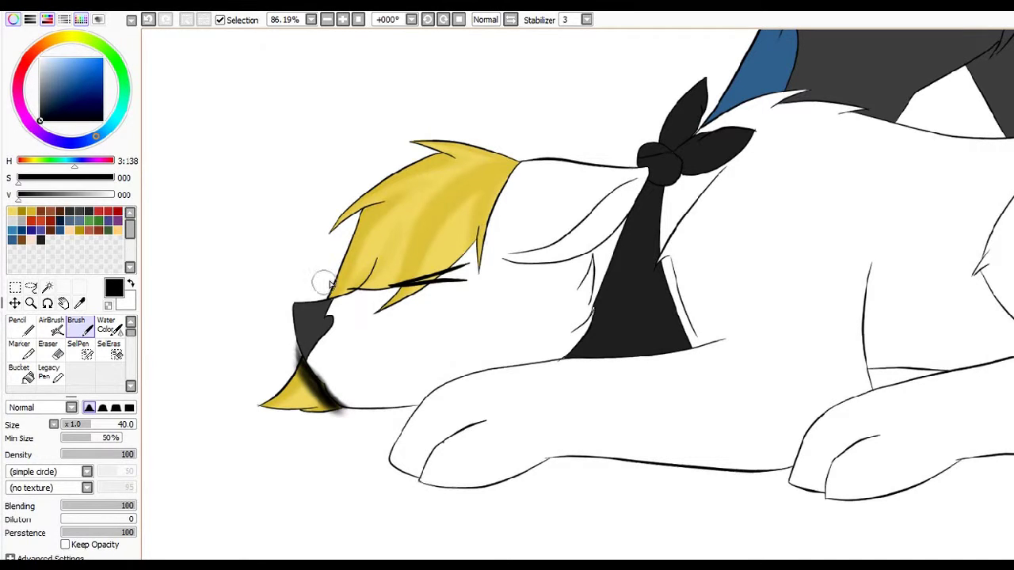
pyautogui.moveTo(524, 161)
pyautogui.mouseDown()
pyautogui.moveTo(475, 281)
pyautogui.moveTo(376, 311)
pyautogui.mouseUp()
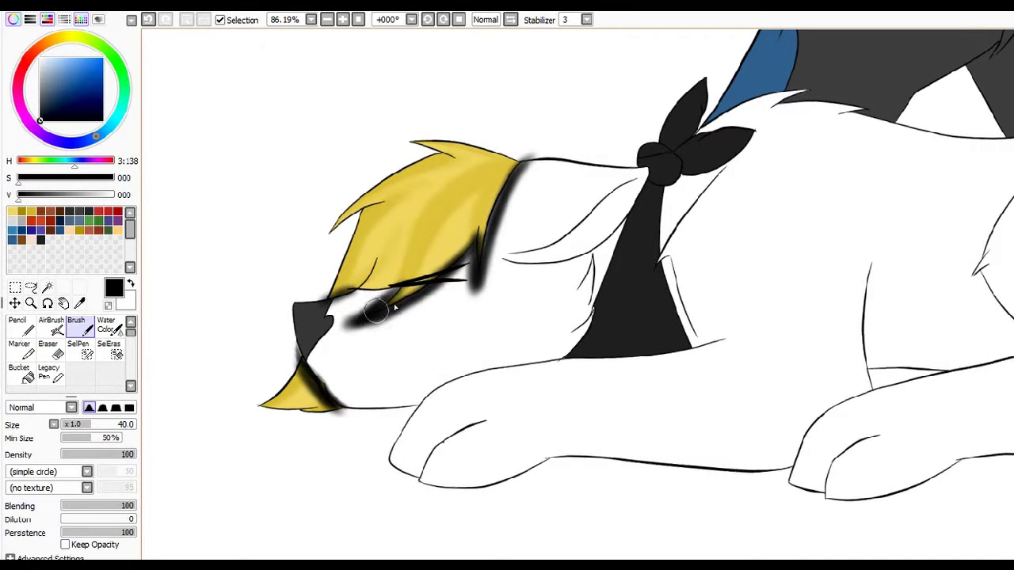
# Brush black shading above the lying canine's foreleg, around the bandana and along the ear
pyautogui.moveTo(453, 422); pyautogui.dragTo(364, 422)
pyautogui.moveTo(300, 410)
pyautogui.mouseDown()
pyautogui.moveTo(357, 373)
pyautogui.moveTo(452, 346)
pyautogui.moveTo(634, 340)
pyautogui.mouseUp()
pyautogui.moveTo(588, 303)
pyautogui.mouseDown()
pyautogui.moveTo(583, 335)
pyautogui.moveTo(571, 222)
pyautogui.mouseUp()
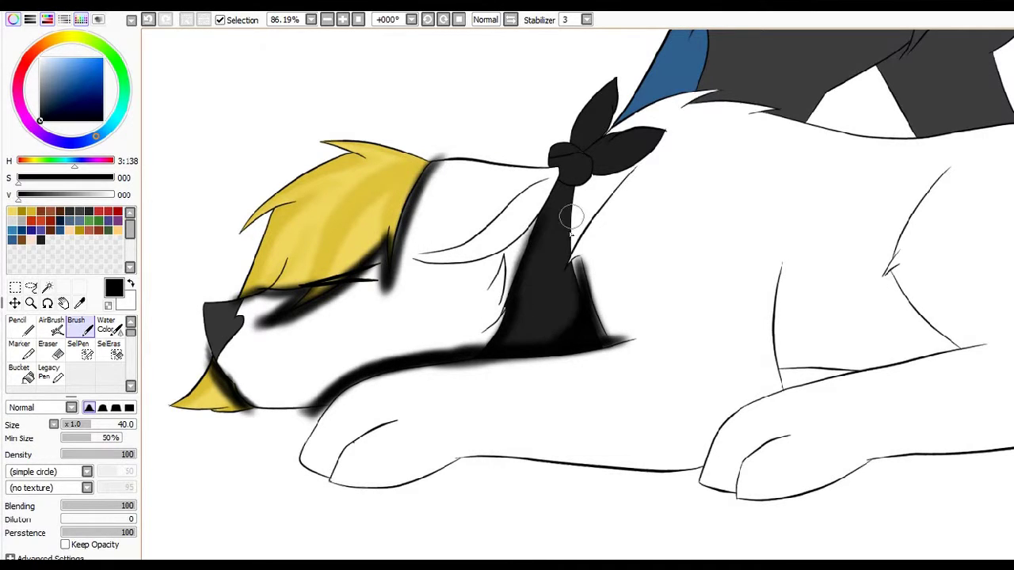
pyautogui.moveTo(633, 168); pyautogui.dragTo(559, 273)
pyautogui.moveTo(392, 273)
pyautogui.mouseDown()
pyautogui.moveTo(464, 143)
pyautogui.moveTo(505, 273)
pyautogui.moveTo(568, 172)
pyautogui.mouseUp()
pyautogui.moveTo(413, 265); pyautogui.dragTo(548, 179)
# Brush black shading on the lying canine's front paw, along the hind foot's front edge and on the flank crease
pyautogui.moveTo(692, 444); pyautogui.dragTo(551, 441)
pyautogui.moveTo(189, 475); pyautogui.dragTo(261, 416)
pyautogui.moveTo(519, 476)
pyautogui.mouseDown()
pyautogui.moveTo(557, 461)
pyautogui.moveTo(625, 392)
pyautogui.moveTo(665, 384)
pyautogui.mouseUp()
pyautogui.moveTo(640, 264)
pyautogui.mouseDown()
pyautogui.moveTo(643, 372)
pyautogui.moveTo(678, 411)
pyautogui.mouseUp()
# Brush black shading along the lying canine's thigh contour, the top of the hind leg and the hind paw
pyautogui.hscroll(3, 592, 217)
pyautogui.moveTo(601, 168)
pyautogui.mouseDown()
pyautogui.moveTo(526, 300)
pyautogui.moveTo(596, 342)
pyautogui.mouseUp()
pyautogui.moveTo(540, 274); pyautogui.dragTo(613, 352)
pyautogui.moveTo(483, 368); pyautogui.dragTo(585, 342)
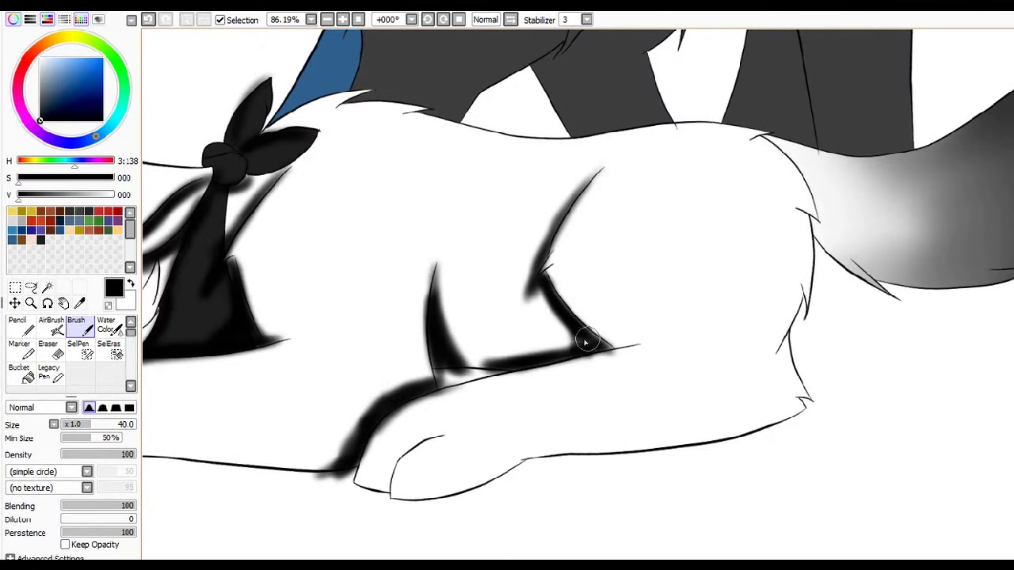
pyautogui.hscroll(2, 585, 342)
pyautogui.moveTo(352, 497); pyautogui.dragTo(467, 448)
# Brush black shading along the lying canine's rump at the tail base and above its shoulder fur
pyautogui.hscroll(2, 552, 348)
pyautogui.moveTo(516, 130); pyautogui.dragTo(558, 269)
pyautogui.hscroll(-3, 554, 269)
pyautogui.hscroll(2, 475, 317)
pyautogui.scroll(4, 378, 357)
pyautogui.moveTo(377, 356)
pyautogui.mouseDown()
pyautogui.moveTo(389, 389)
pyautogui.moveTo(402, 389)
pyautogui.moveTo(282, 377)
pyautogui.moveTo(309, 379)
pyautogui.mouseUp()
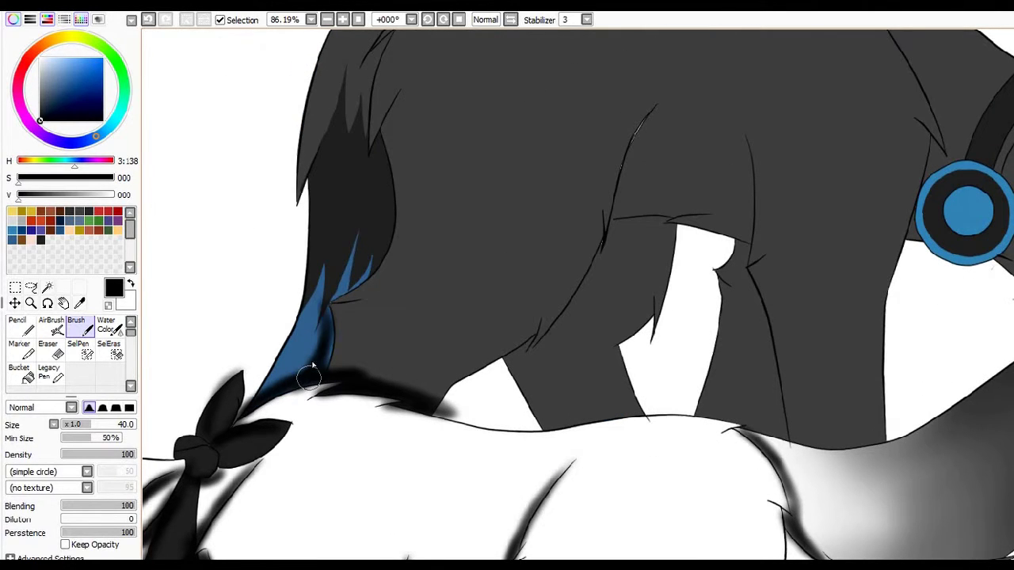
# Brush black shading along the inner edge of the standing canine's tail up to its base
pyautogui.moveTo(356, 277)
pyautogui.mouseDown()
pyautogui.moveTo(375, 158)
pyautogui.moveTo(349, 270)
pyautogui.mouseUp()
pyautogui.scroll(3, 444, 296)
pyautogui.moveTo(396, 217)
pyautogui.mouseDown()
pyautogui.moveTo(369, 267)
pyautogui.moveTo(405, 185)
pyautogui.mouseUp()
# Brush black shading along the standing canine's thigh crease, groin and the foot of the far hind leg
pyautogui.scroll(-2, 539, 175)
pyautogui.moveTo(658, 211)
pyautogui.mouseDown()
pyautogui.moveTo(642, 322)
pyautogui.moveTo(677, 358)
pyautogui.mouseUp()
pyautogui.moveTo(515, 529); pyautogui.dragTo(661, 523)
pyautogui.moveTo(618, 332); pyautogui.dragTo(529, 449)
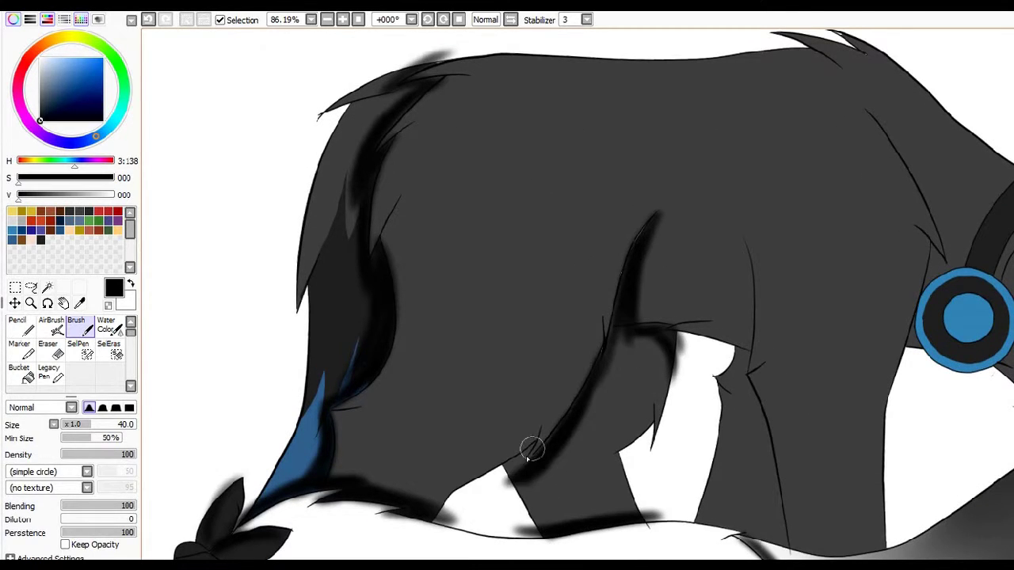
# Enlarge the Brush and cover the standing canine's far hind leg with black shading
pyautogui.moveTo(634, 331); pyautogui.dragTo(528, 441)
pyautogui.press(']')
pyautogui.press(']')
pyautogui.press(']')
pyautogui.press(']')
pyautogui.press(']')
pyautogui.moveTo(491, 475)
pyautogui.mouseDown()
pyautogui.moveTo(549, 493)
pyautogui.moveTo(633, 319)
pyautogui.moveTo(701, 414)
pyautogui.mouseUp()
# Brush black shading along the standing canine's elbow crease and near front leg, and cover the far front leg at size 100
pyautogui.hscroll(6, 702, 415)
pyautogui.moveTo(461, 242); pyautogui.dragTo(456, 345)
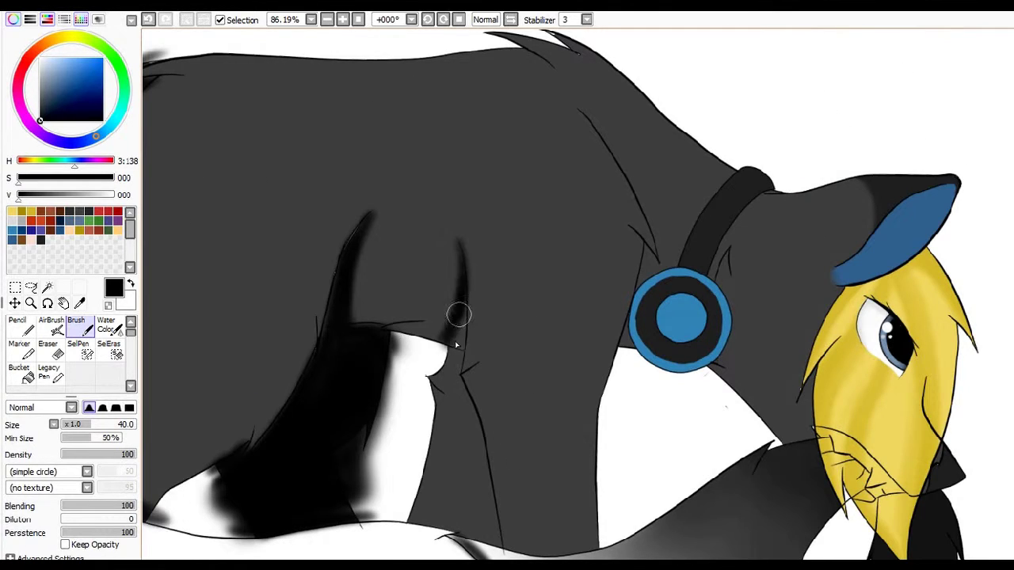
pyautogui.scroll(-2, 630, 390)
pyautogui.moveTo(459, 274); pyautogui.dragTo(506, 456)
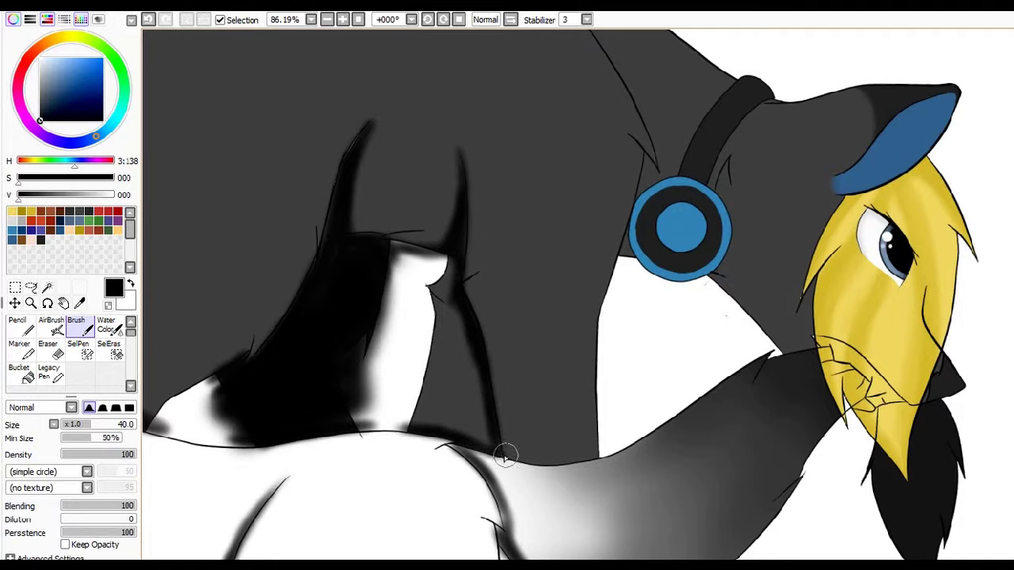
pyautogui.moveTo(443, 372); pyautogui.dragTo(483, 423)
pyautogui.moveTo(461, 246); pyautogui.dragTo(502, 414)
# Brush black shading under the standing canine's ear and around the edges of its face hair at size 40
pyautogui.hscroll(6, 348, 257)
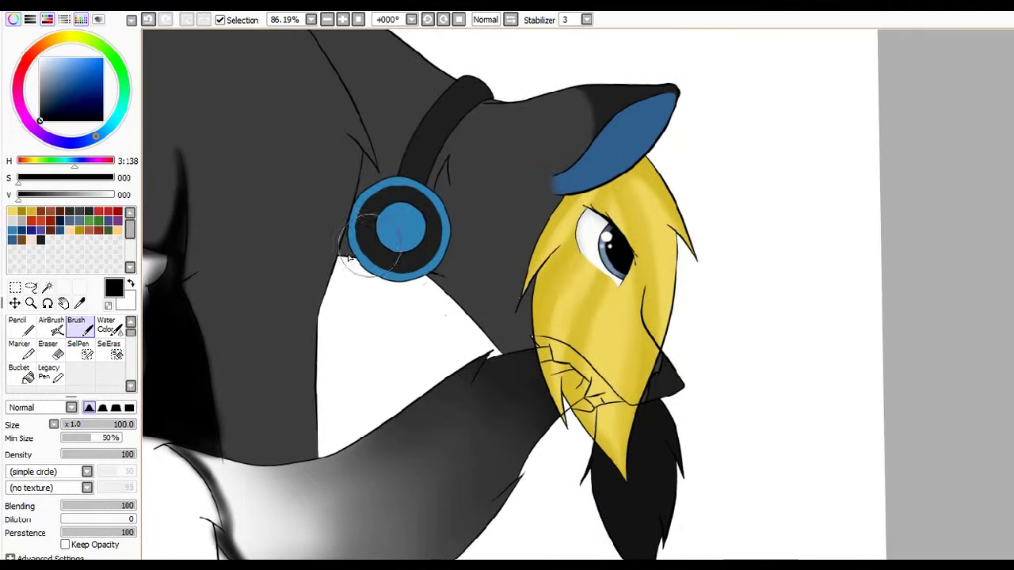
pyautogui.moveTo(572, 205); pyautogui.dragTo(513, 195)
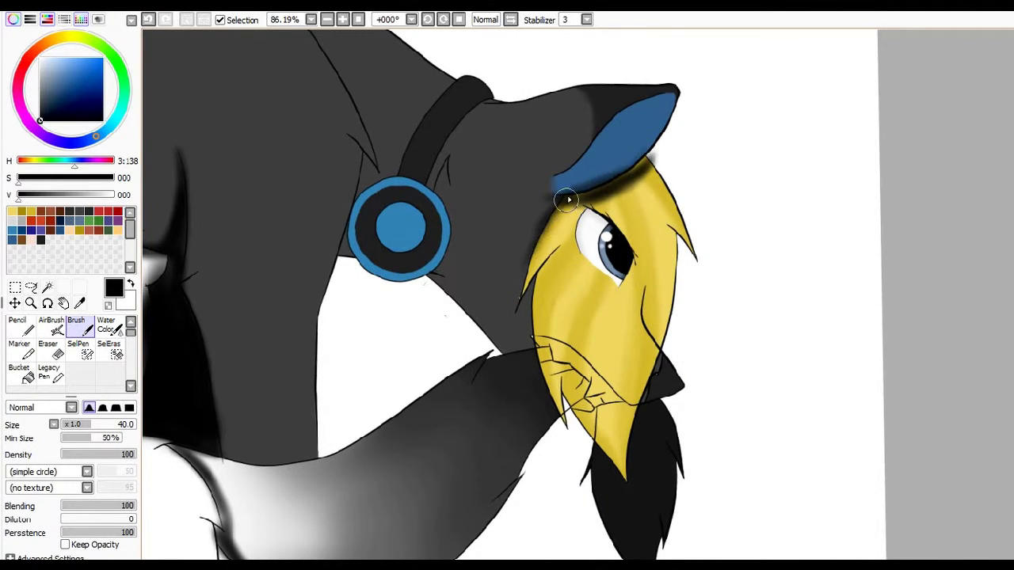
pyautogui.moveTo(643, 176); pyautogui.dragTo(695, 254)
pyautogui.moveTo(533, 226)
pyautogui.mouseDown()
pyautogui.moveTo(514, 348)
pyautogui.moveTo(577, 445)
pyautogui.mouseUp()
pyautogui.moveTo(668, 349); pyautogui.dragTo(655, 400)
# Brush black shading along the headphone band, around the ear cup and down the standing canine's shoulder crease
pyautogui.scroll(3, 1010, 259)
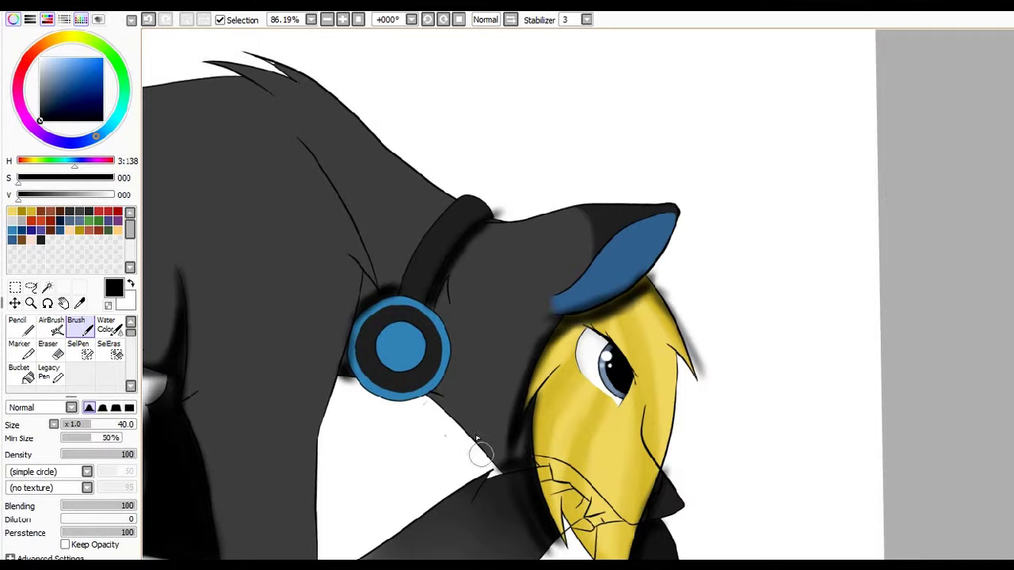
pyautogui.hscroll(-10, 364, 282)
pyautogui.hscroll(4, 506, 317)
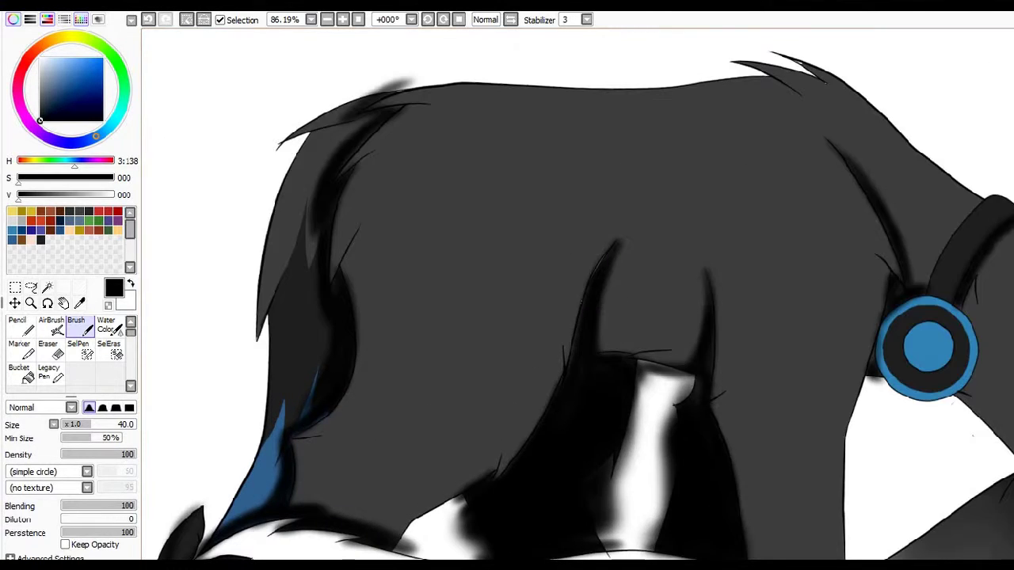
# Set the Luminescence of the selected shaded areas to -21 and clear the selection
pyautogui.keyDown('ctrl'); pyautogui.keyDown('alt'); pyautogui.click(506, 317); pyautogui.keyUp('alt'); pyautogui.keyUp('ctrl')
pyautogui.hotkey('ctrl', 'u')
pyautogui.moveTo(844, 230); pyautogui.dragTo(821, 232)
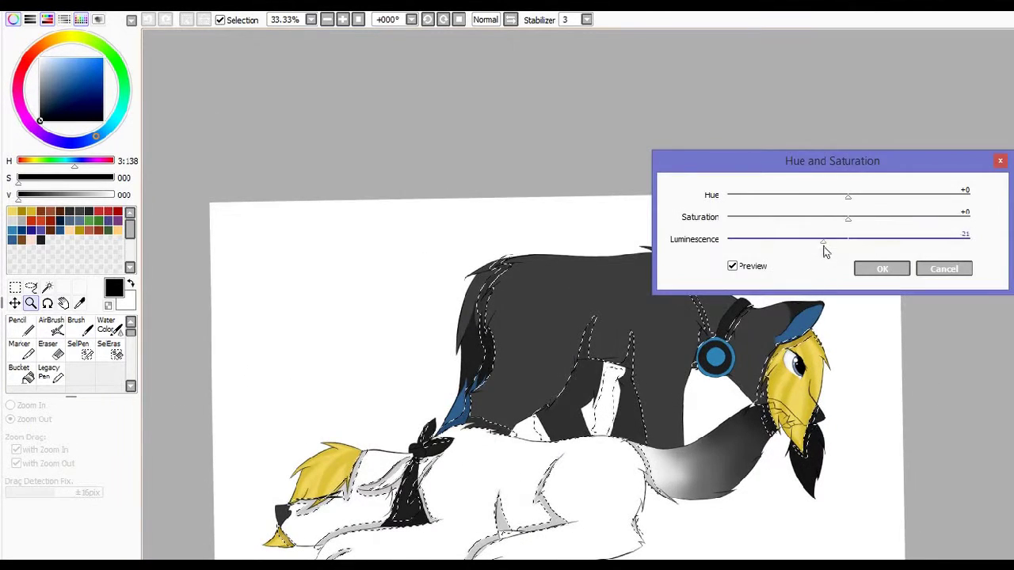
pyautogui.press('Return')
pyautogui.hotkey('ctrl', 'd')
pyautogui.moveTo(632, 315); pyautogui.dragTo(613, 315)
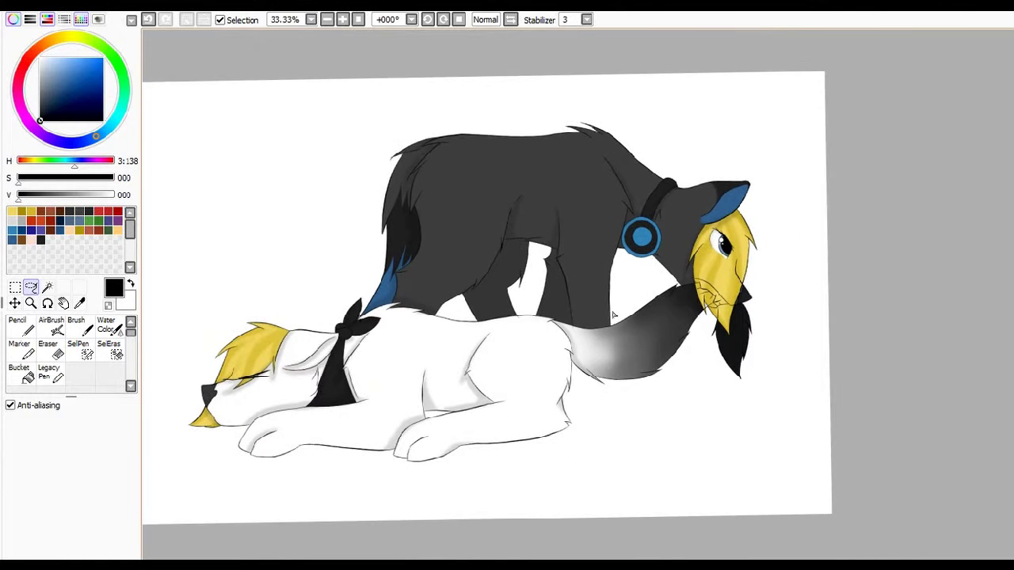
pyautogui.hscroll(-3, 559, 517)
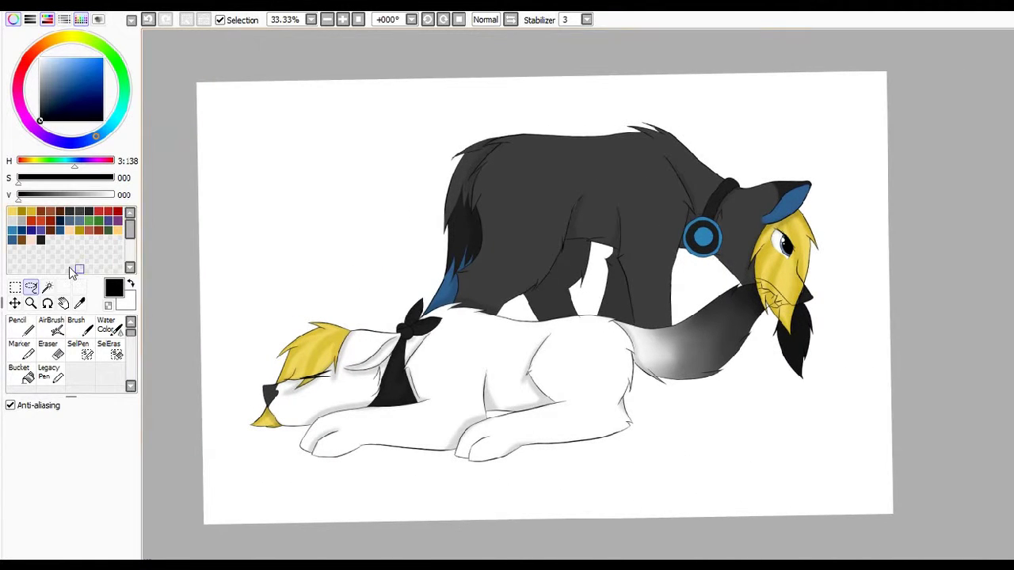
# Brush a soft blue glow around the headphone cup's inner disc and apply a Hue and Saturation adjustment
pyautogui.click(18, 324)
pyautogui.click(74, 76)
pyautogui.moveTo(210, 83)
pyautogui.mouseDown()
pyautogui.moveTo(237, 71)
pyautogui.moveTo(435, 467)
pyautogui.moveTo(945, 173)
pyautogui.moveTo(832, 475)
pyautogui.mouseUp()
pyautogui.moveTo(238, 118)
pyautogui.mouseDown()
pyautogui.moveTo(858, 283)
pyautogui.moveTo(988, 367)
pyautogui.mouseUp()
pyautogui.moveTo(789, 221)
pyautogui.mouseDown()
pyautogui.moveTo(840, 220)
pyautogui.moveTo(832, 239)
pyautogui.mouseUp()
pyautogui.rightClick(534, 261)
pyautogui.press('[')
pyautogui.press('[')
pyautogui.press('[')
pyautogui.press('b')
pyautogui.hotkey('ctrl', 'u')
pyautogui.press('Return')
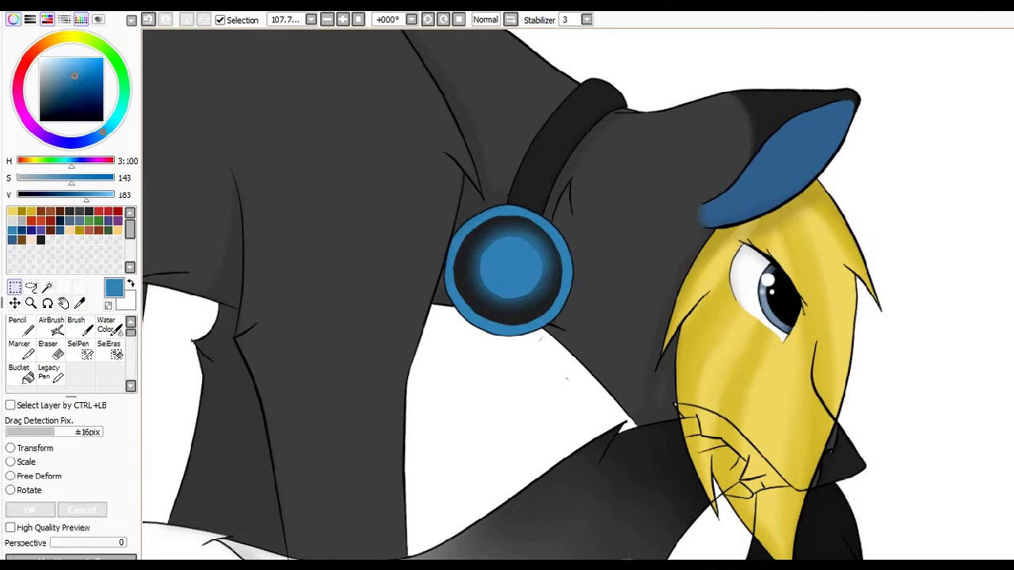
# Brush a soft grey ground shadow beneath both canines at size 350 and apply a Hue and Saturation adjustment
pyautogui.moveTo(989, 362); pyautogui.dragTo(781, 330)
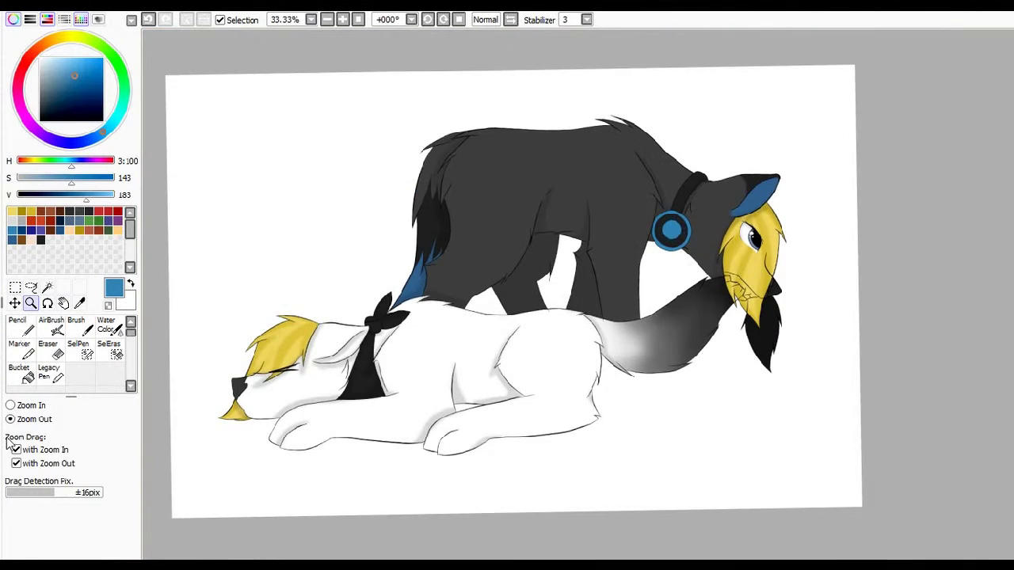
pyautogui.press('b')
pyautogui.moveTo(254, 396)
pyautogui.mouseDown()
pyautogui.moveTo(327, 437)
pyautogui.moveTo(605, 403)
pyautogui.moveTo(638, 367)
pyautogui.mouseUp()
pyautogui.moveTo(602, 412)
pyautogui.mouseDown()
pyautogui.moveTo(622, 389)
pyautogui.moveTo(761, 396)
pyautogui.mouseUp()
pyautogui.hotkey('ctrl', 'u')
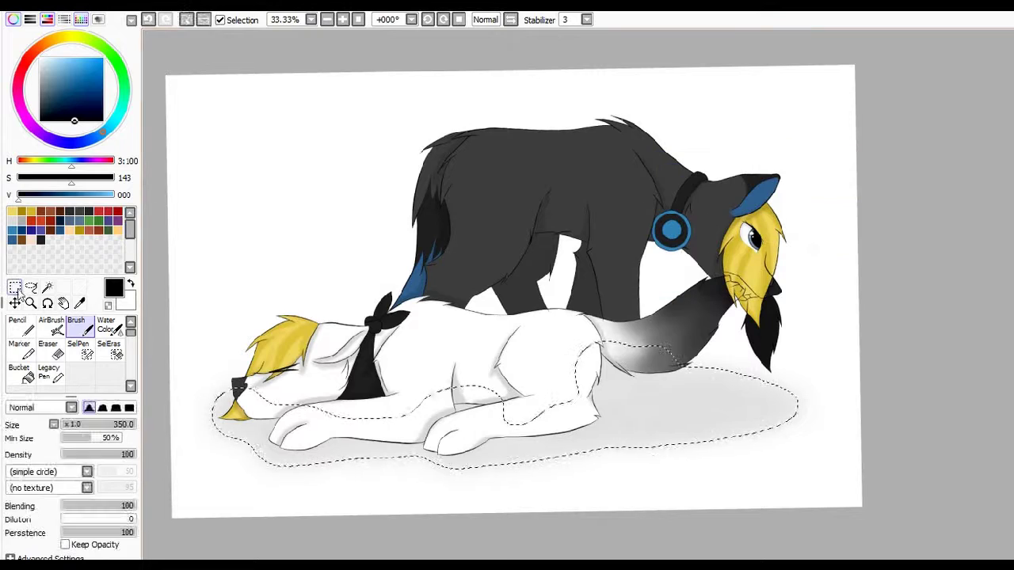
pyautogui.press('ctrl')
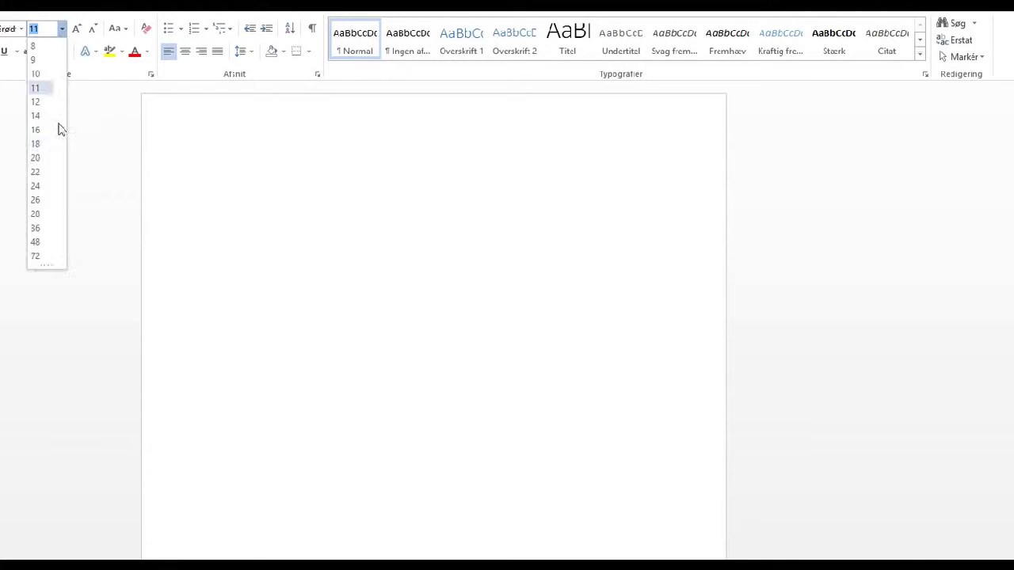
# Switch to Word, set the font size to 22 and write "We are going home"
pyautogui.click(56, 129)
pyautogui.hotkey('ctrl', 'w')
pyautogui.press('Escape')
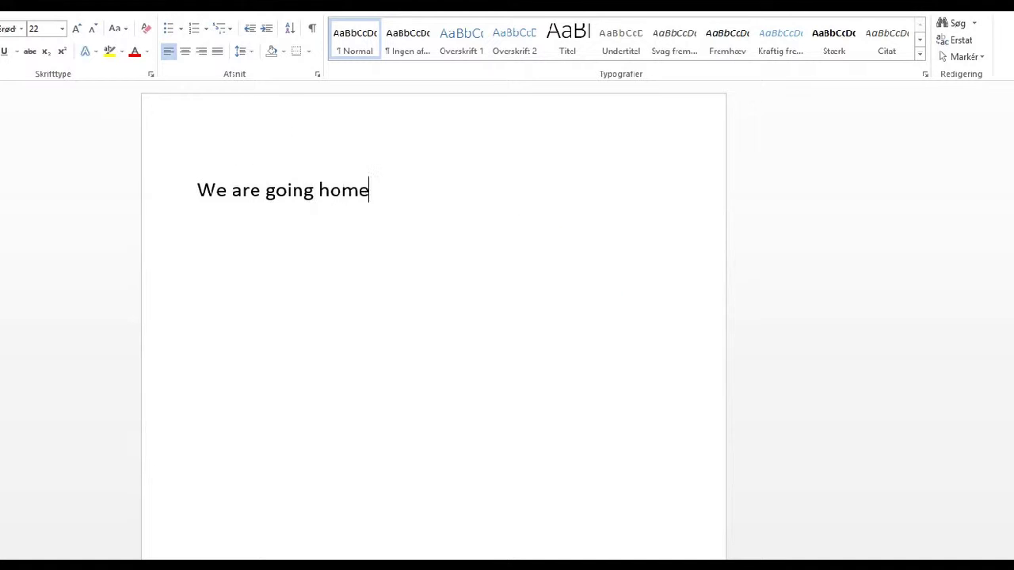
# Shorten the text to "We are going" and set its font to Cooper Black
pyautogui.rightClick(314, 198)
pyautogui.press('Escape')
pyautogui.rightClick(229, 199)
pyautogui.click(303, 302)
pyautogui.click(162, 192)
pyautogui.click(20, 29)
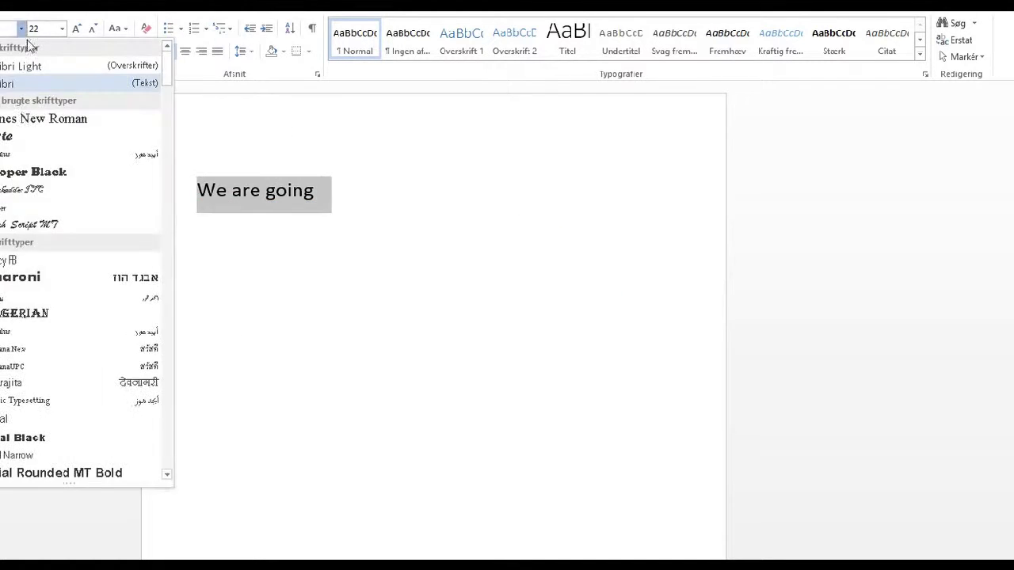
pyautogui.click(36, 170)
pyautogui.click(198, 261)
# Snip the "We are going" text into the drawing, enlarged above the standing canine's head, with a thin Pencil speech line
pyautogui.click(834, 202)
pyautogui.moveTo(169, 156); pyautogui.dragTo(365, 222)
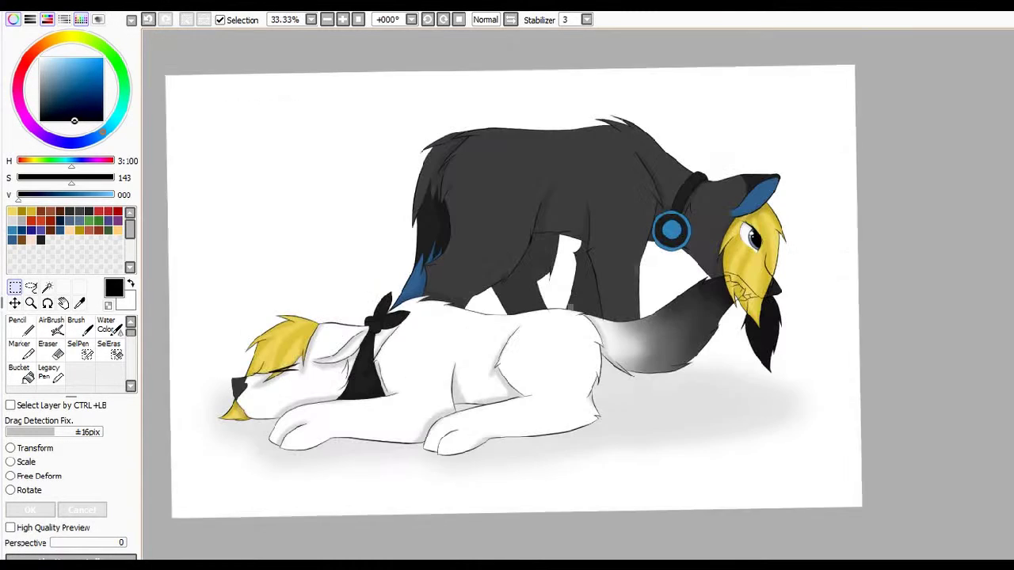
pyautogui.moveTo(378, 87)
pyautogui.mouseDown()
pyautogui.moveTo(851, 99)
pyautogui.moveTo(860, 110)
pyautogui.mouseUp()
pyautogui.press('Return')
pyautogui.click(18, 325)
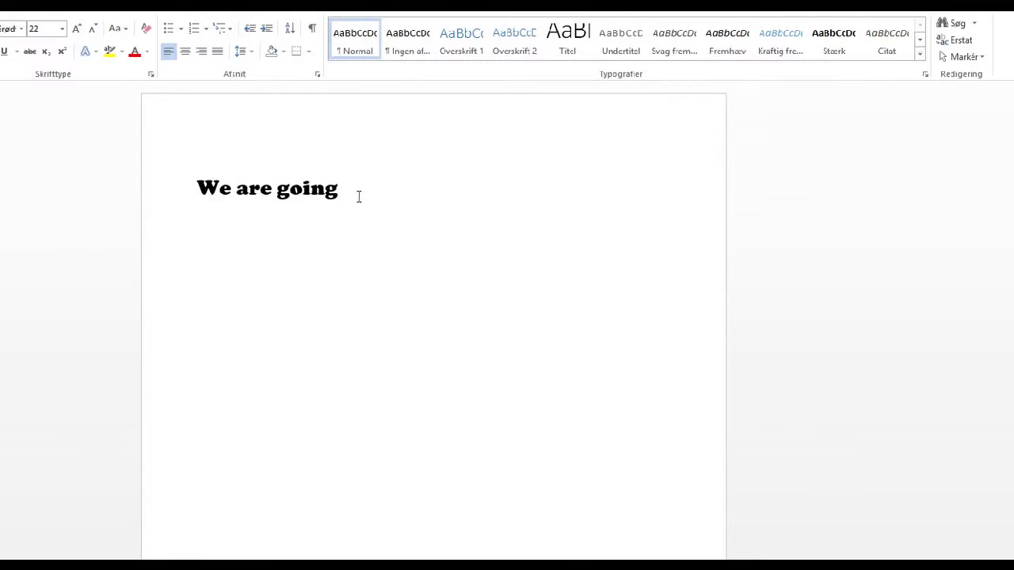
# Replace the text in Word with "No!" and capture it with the Snipping Tool
pyautogui.moveTo(357, 197)
pyautogui.mouseDown()
pyautogui.moveTo(373, 192)
pyautogui.moveTo(196, 188)
pyautogui.mouseUp()
pyautogui.write('No!')
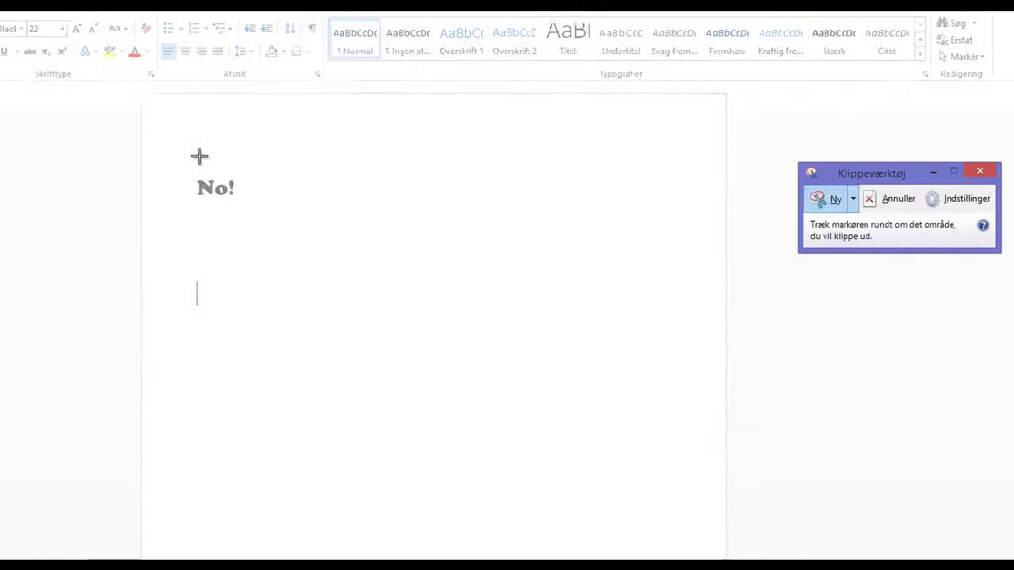
pyautogui.moveTo(172, 156); pyautogui.dragTo(257, 215)
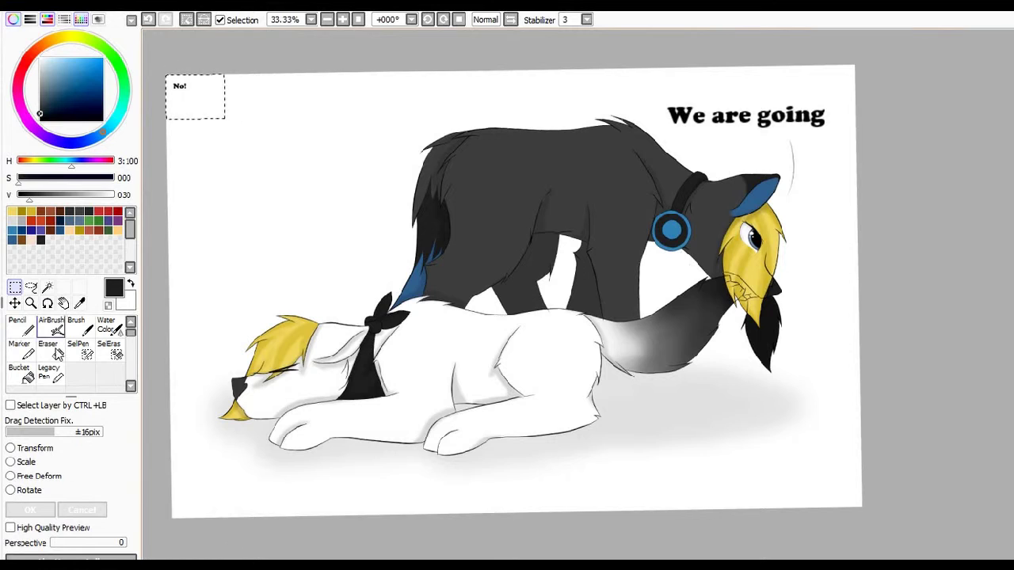
# Enlarge the pasted "No!" text above the lying canine's head and draw a thin Pencil speech line beneath it
pyautogui.hotkey('ctrl', 't')
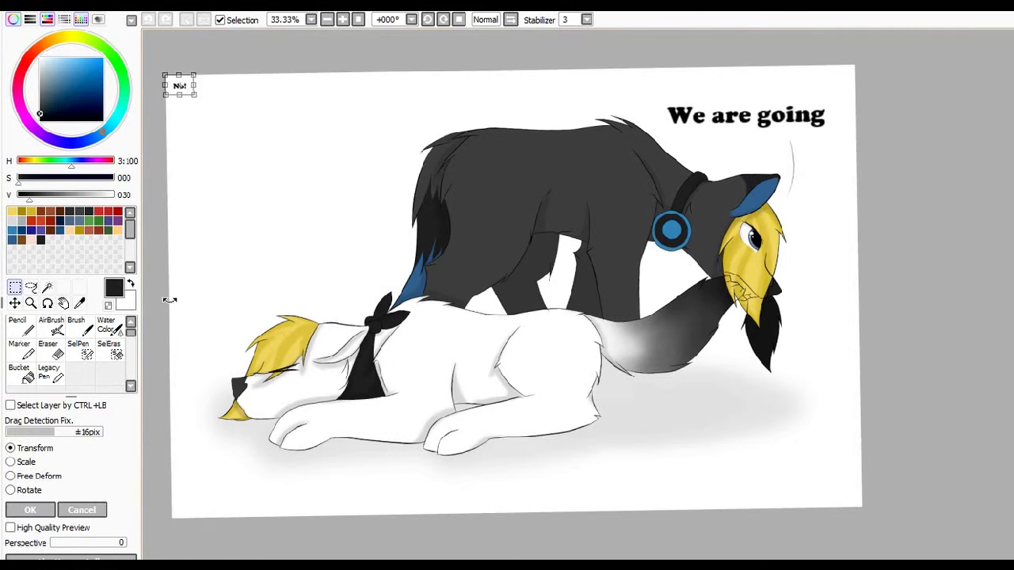
pyautogui.moveTo(223, 167); pyautogui.dragTo(235, 279)
pyautogui.press('Return')
pyautogui.hotkey('ctrl', 'd')
pyautogui.press('n')
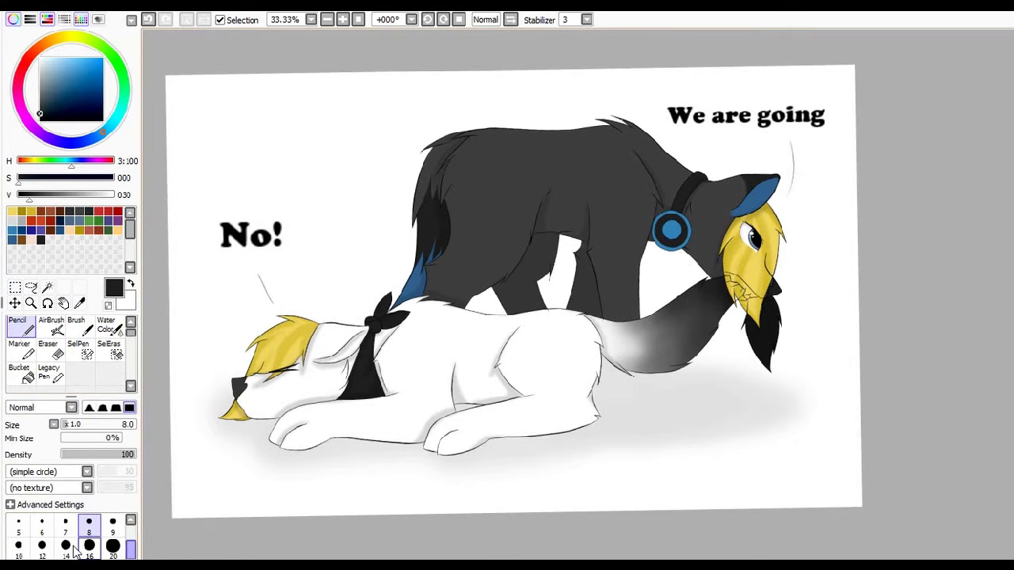